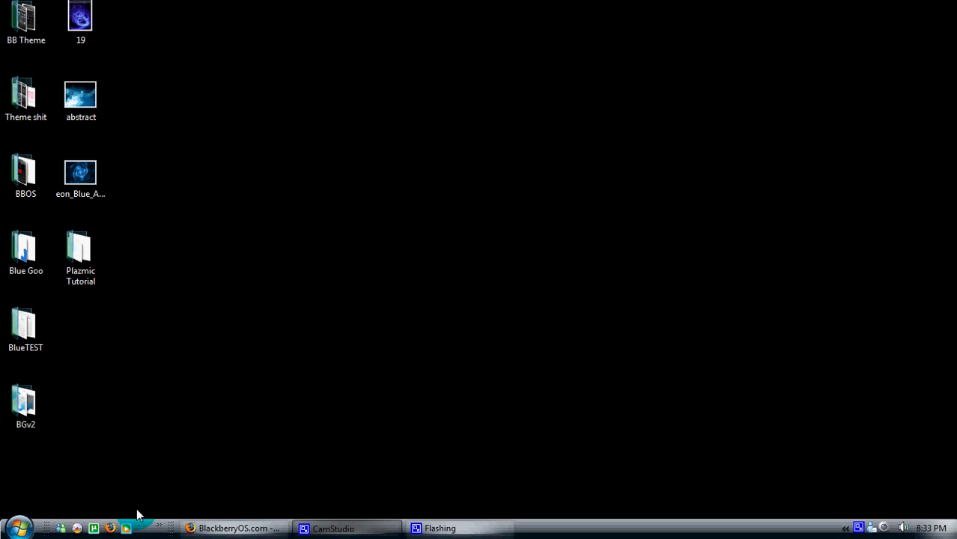
Launch Composer from the Start menu and move its window to the right
{"action": "left_click", "coordinate": [18, 528]}
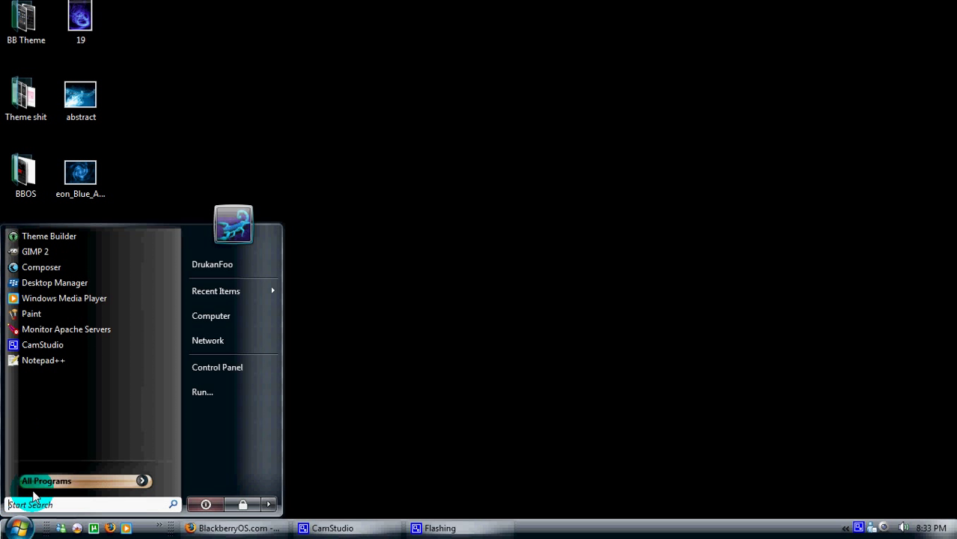
{"action": "left_click", "coordinate": [99, 266]}
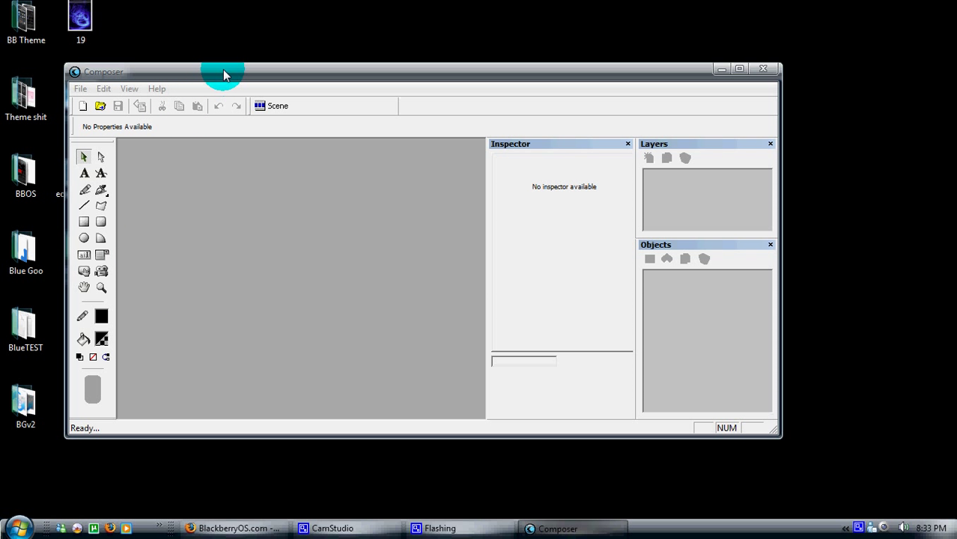
{"action": "left_click_drag", "start_coordinate": [224, 69], "coordinate": [310, 70]}
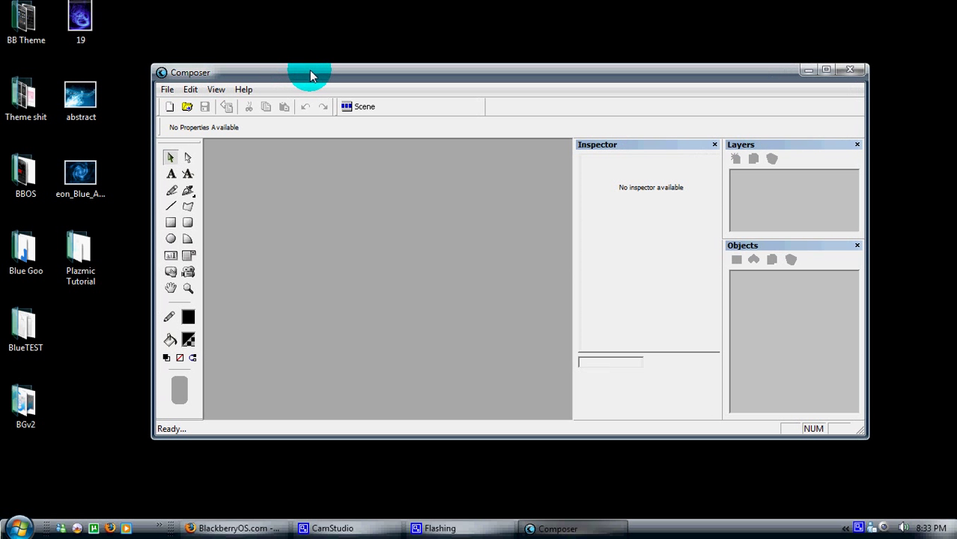
Create a new 360x480 document named 'Tutorial' with a transparent background
{"action": "left_click", "coordinate": [170, 109]}
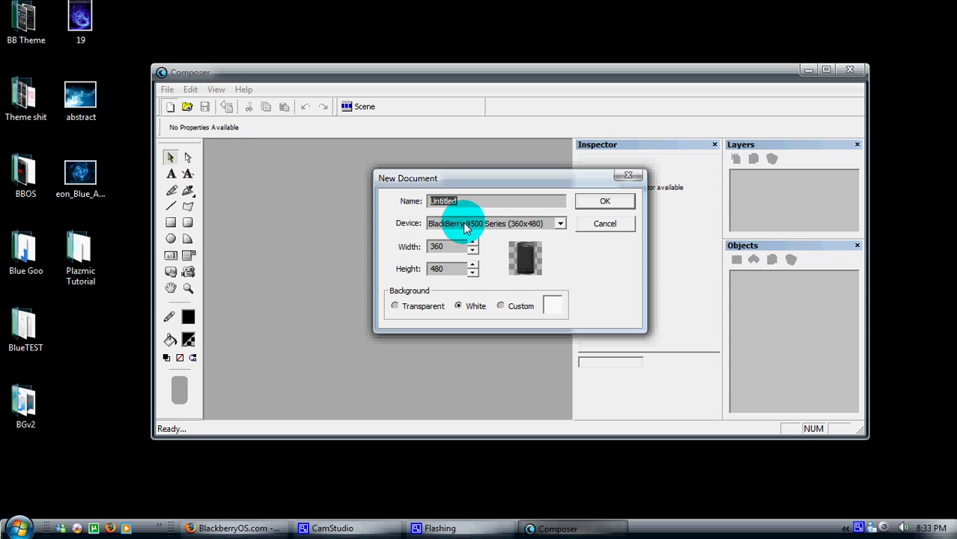
{"action": "type", "text": "Tutorial"}
{"action": "left_click", "coordinate": [394, 305]}
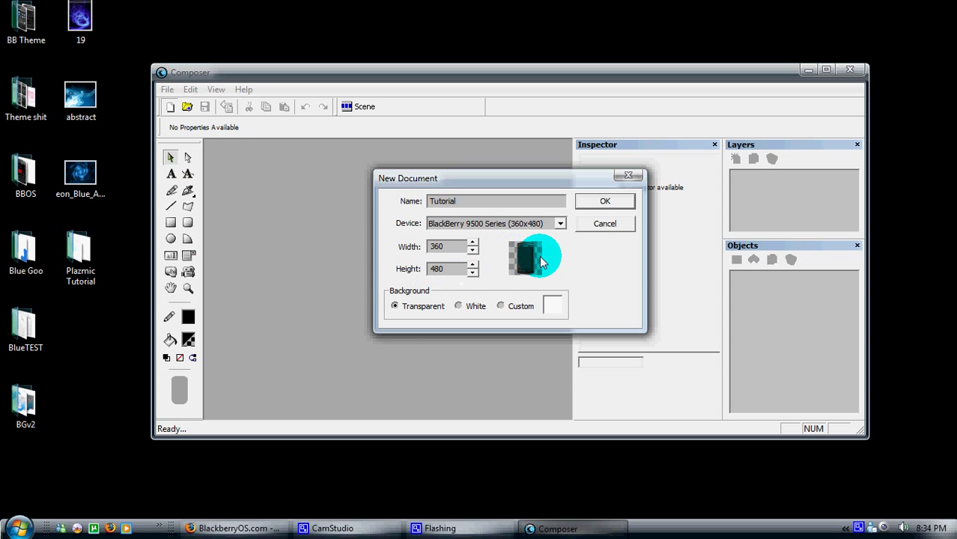
{"action": "left_click", "coordinate": [612, 204]}
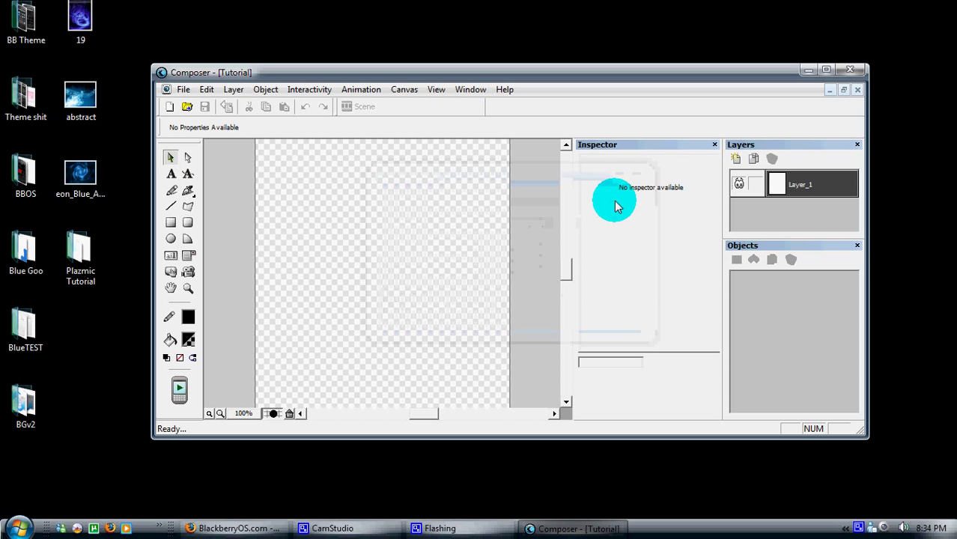
Stretch the Composer window taller so the whole Tutorial canvas is visible
{"action": "left_click_drag", "start_coordinate": [536, 70], "coordinate": [552, 6]}
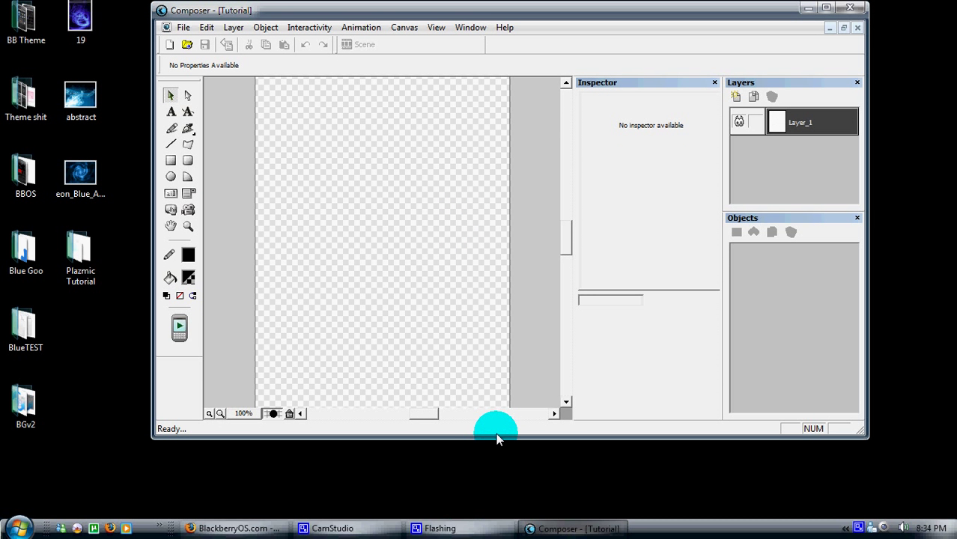
{"action": "left_click_drag", "start_coordinate": [498, 441], "coordinate": [498, 497]}
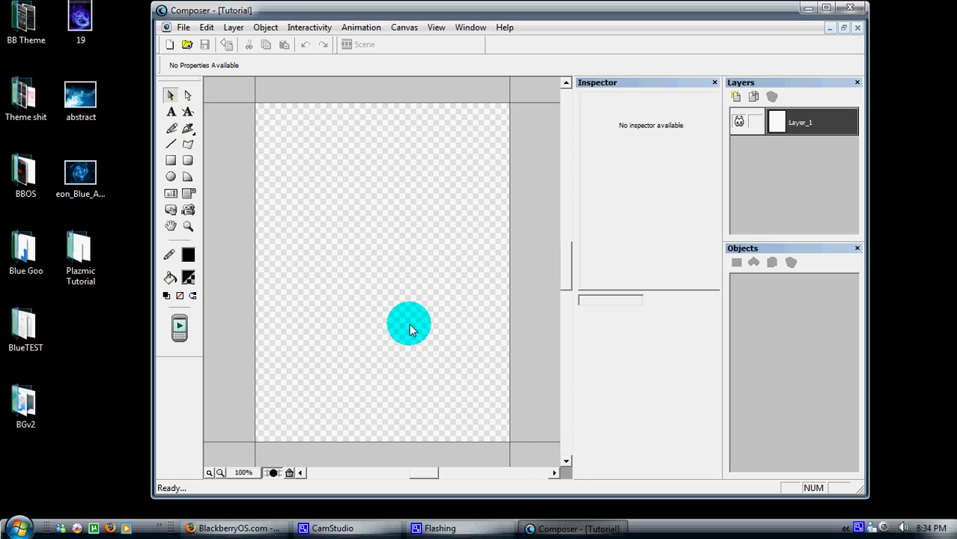
{"action": "left_click", "coordinate": [172, 96]}
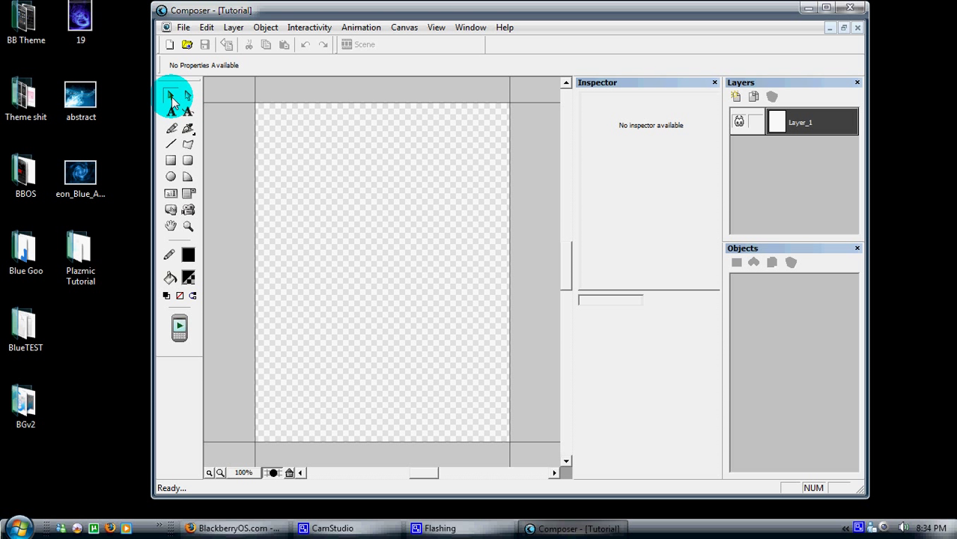
Review the Text, Freehand, Line, Rectangle and Ellipse tool settings, ending on the Theme Button tool
{"action": "left_click", "coordinate": [171, 113]}
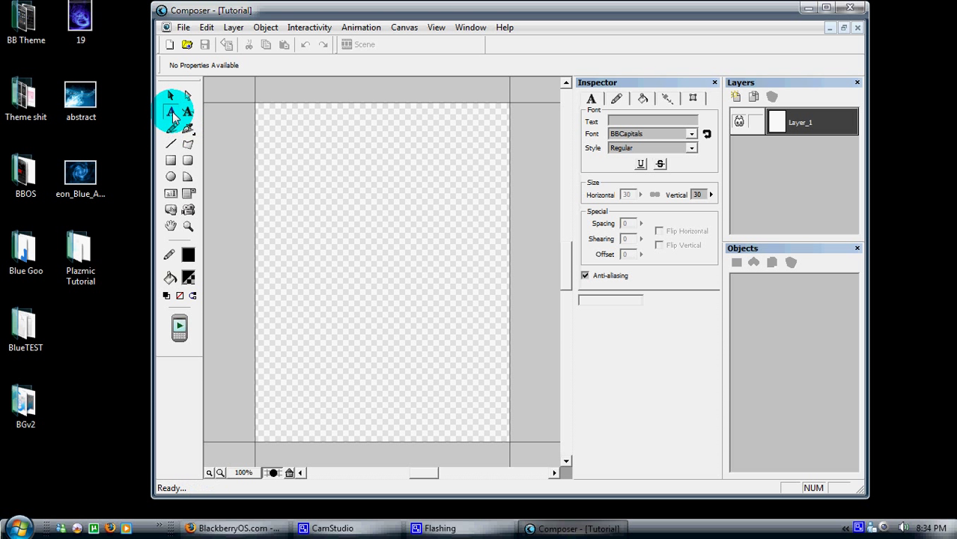
{"action": "left_click", "coordinate": [172, 130]}
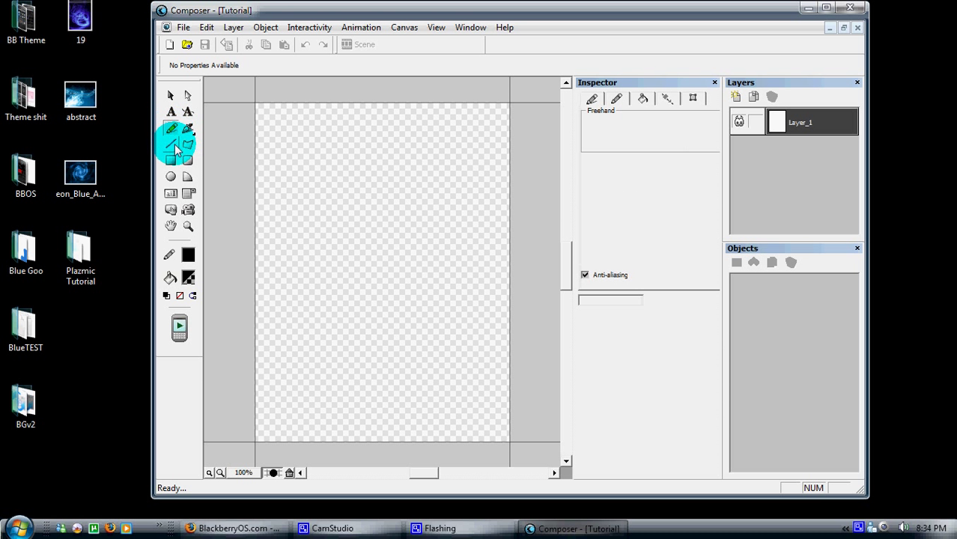
{"action": "left_click", "coordinate": [172, 146]}
{"action": "left_click", "coordinate": [170, 160]}
{"action": "left_click", "coordinate": [170, 177]}
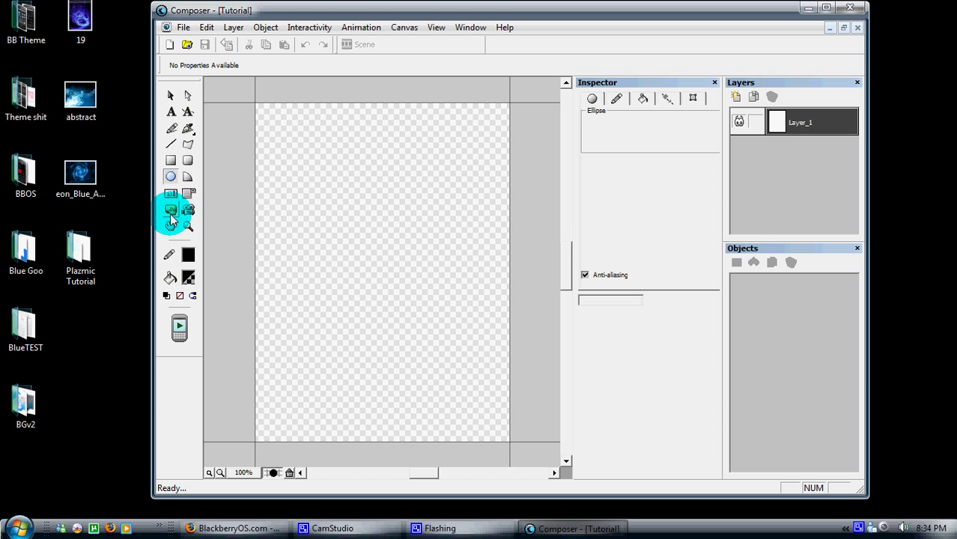
{"action": "left_click", "coordinate": [171, 212]}
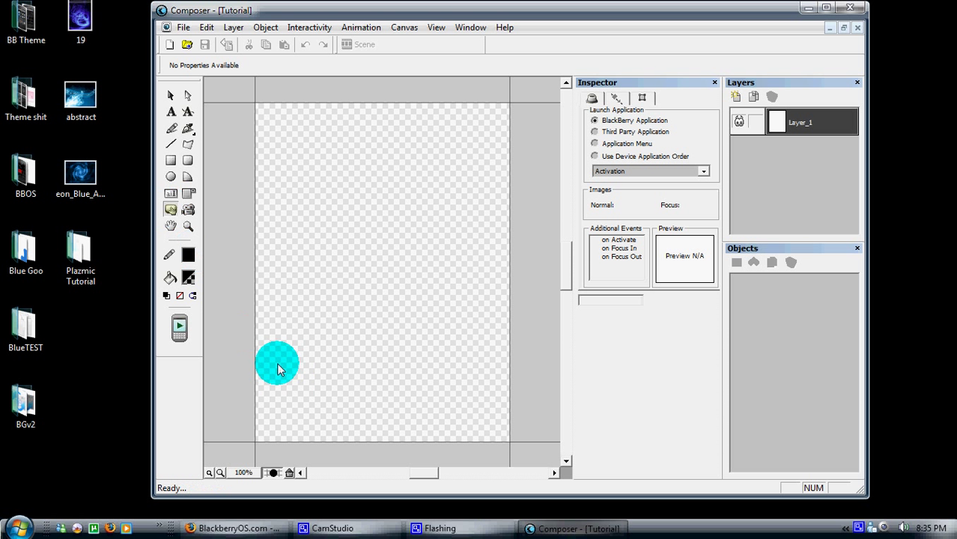
Place four theme buttons in a row along the canvas bottom and select Theme Button_1
{"action": "left_click", "coordinate": [282, 407]}
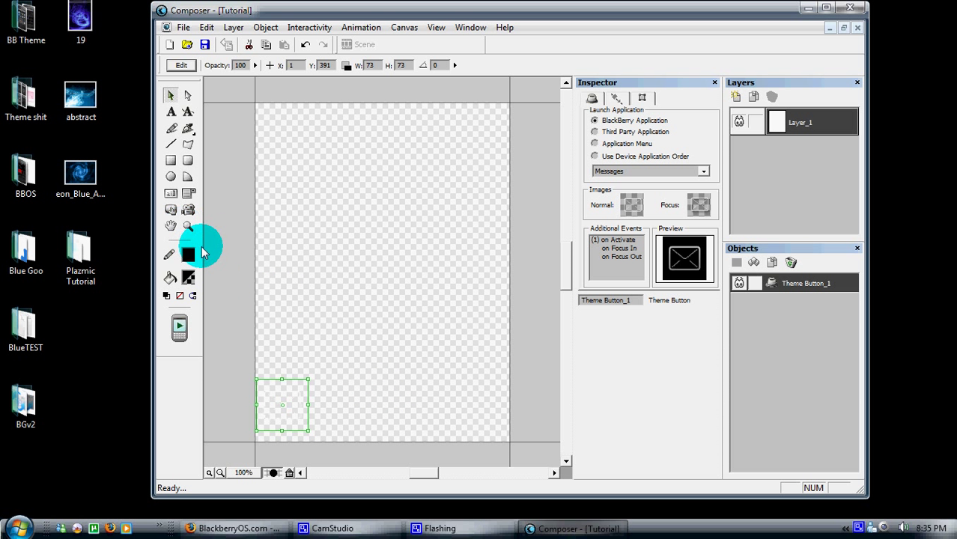
{"action": "left_click", "coordinate": [170, 212]}
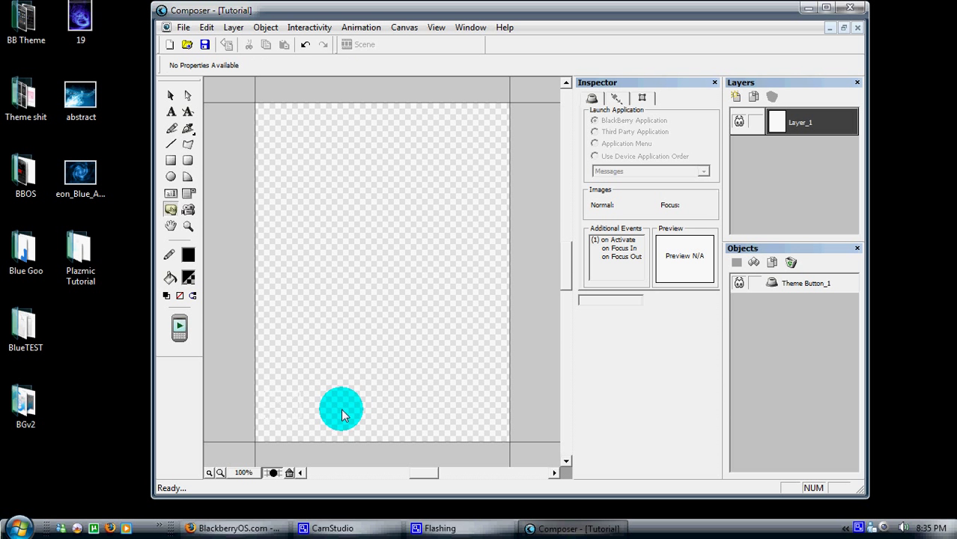
{"action": "left_click", "coordinate": [340, 409]}
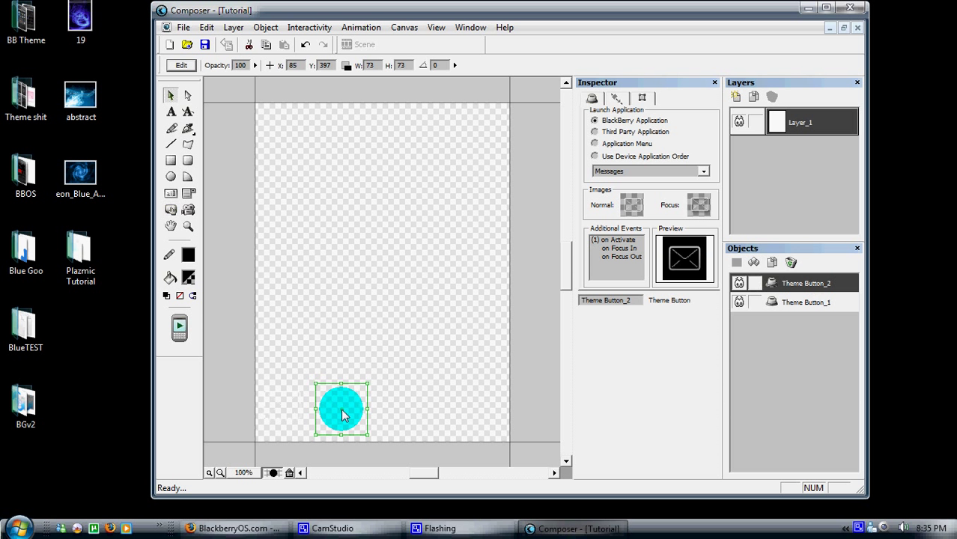
{"action": "left_click", "coordinate": [170, 212]}
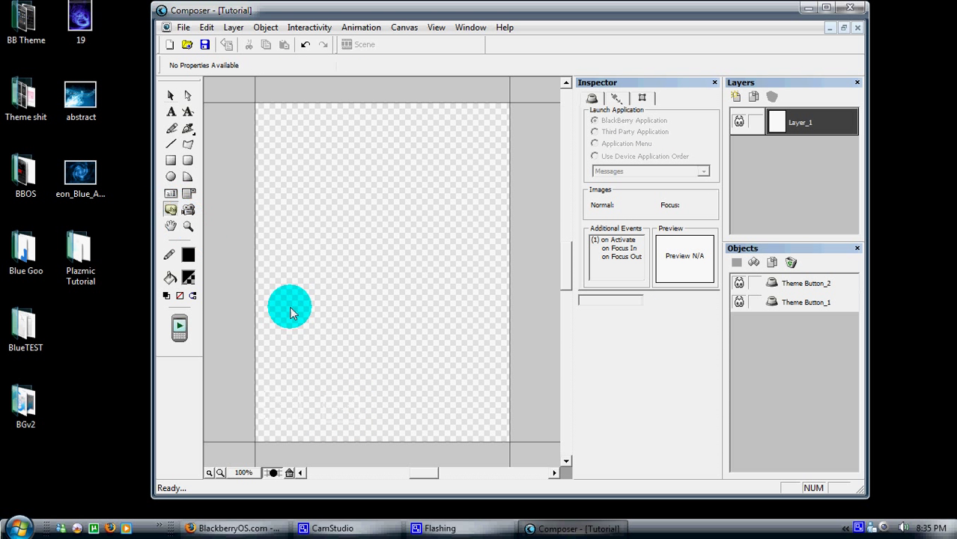
{"action": "left_click", "coordinate": [410, 406]}
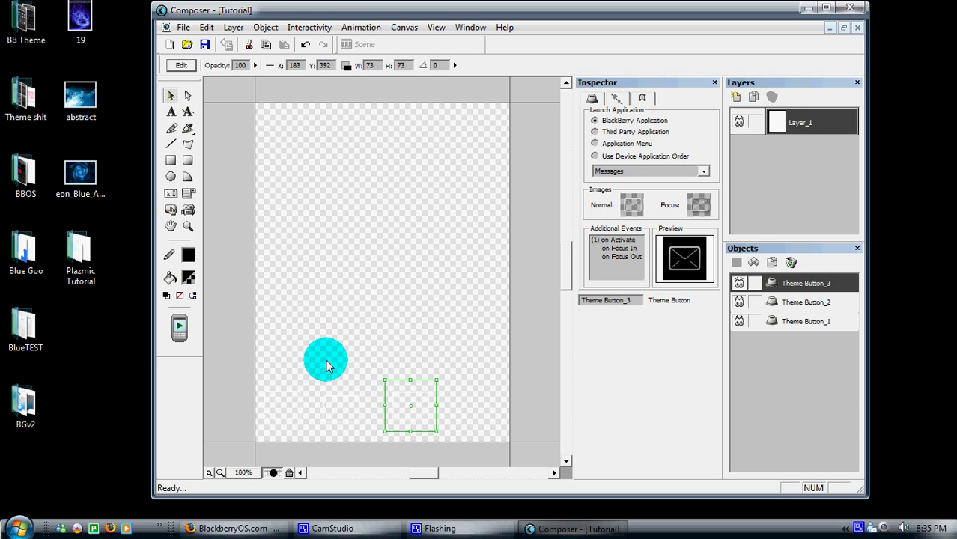
{"action": "left_click", "coordinate": [170, 212]}
{"action": "left_click", "coordinate": [469, 411]}
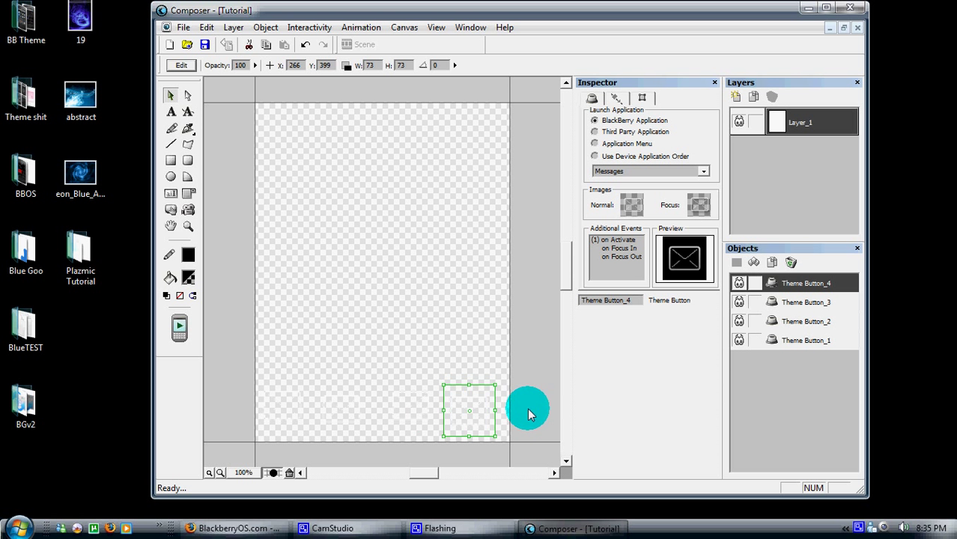
{"action": "left_click", "coordinate": [273, 408]}
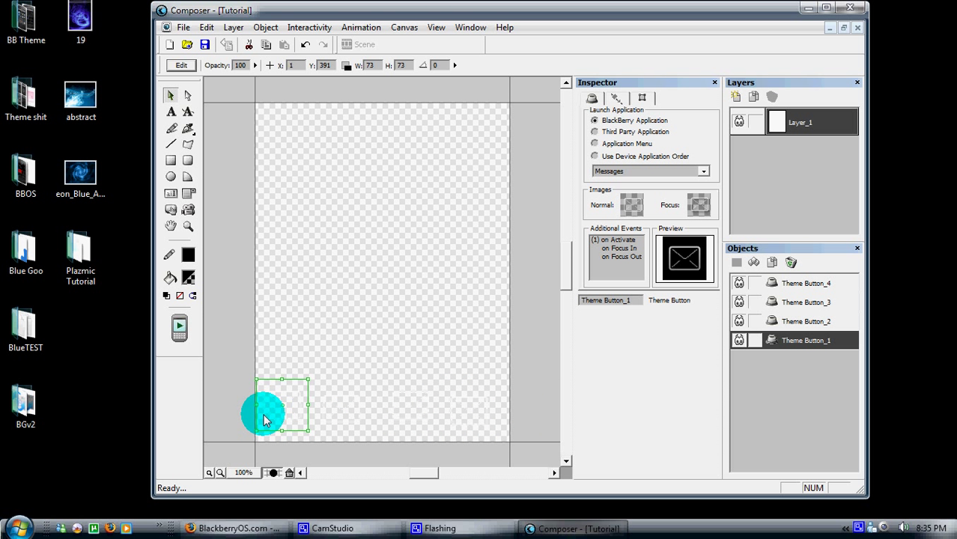
Set Theme Button_1 to launch with 'Use Device Application Order'
{"action": "left_click", "coordinate": [704, 174]}
{"action": "mouse_move", "coordinate": [706, 213]}
{"action": "left_mouse_down"}
{"action": "mouse_move", "coordinate": [705, 188]}
{"action": "mouse_move", "coordinate": [709, 232]}
{"action": "left_mouse_up"}
{"action": "left_click", "coordinate": [594, 139]}
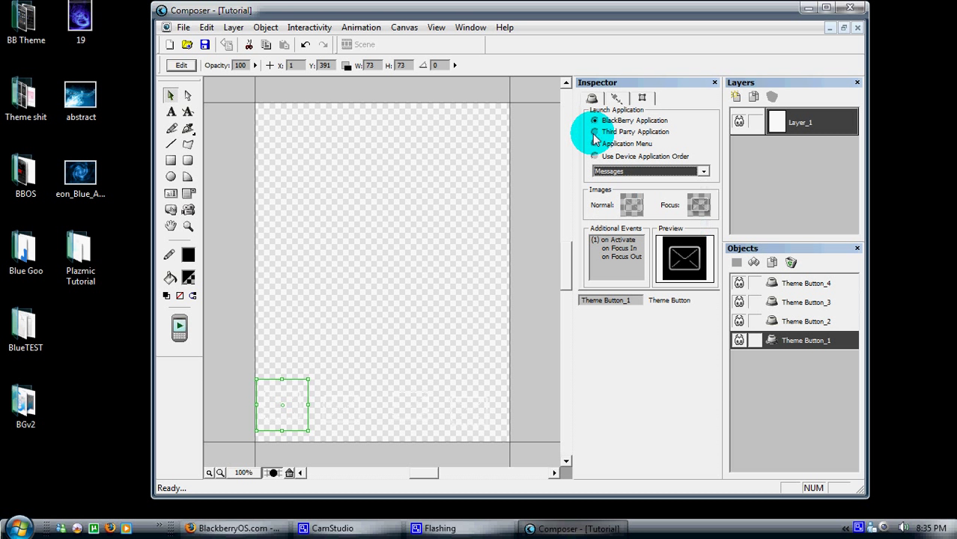
{"action": "left_click", "coordinate": [594, 134]}
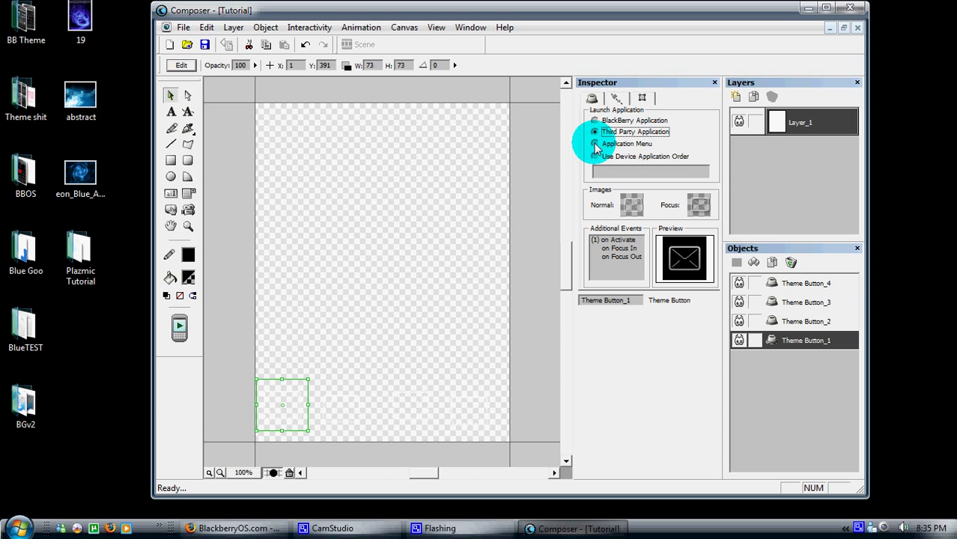
{"action": "left_click", "coordinate": [596, 145]}
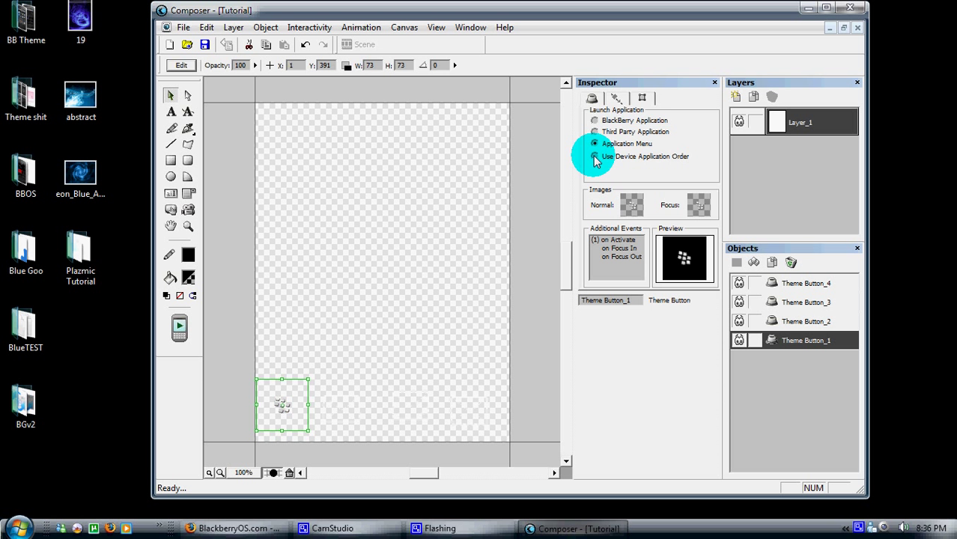
{"action": "left_click", "coordinate": [595, 157]}
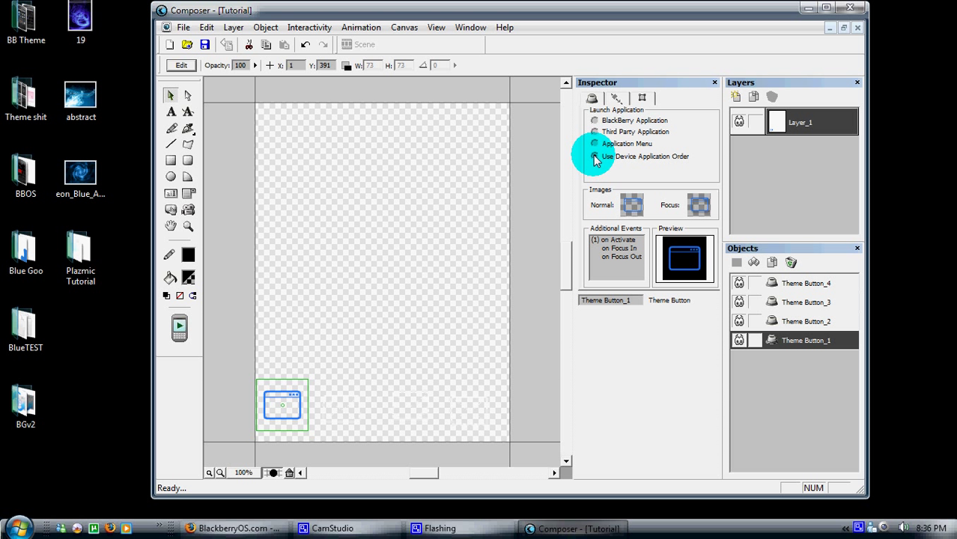
{"action": "left_click", "coordinate": [595, 157]}
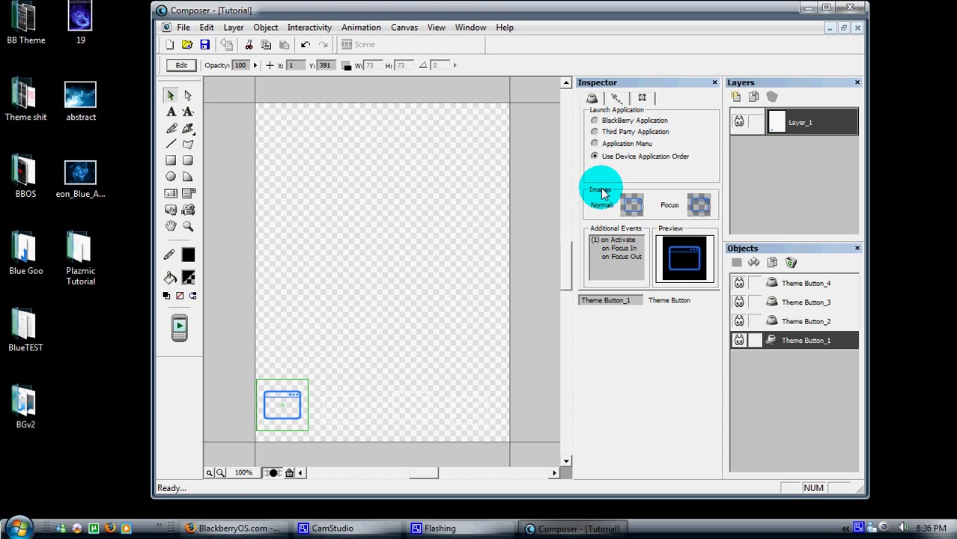
Apply 'Use Device Application Order' to the second, third and fourth theme buttons
{"action": "left_click", "coordinate": [343, 406]}
{"action": "left_click", "coordinate": [595, 157]}
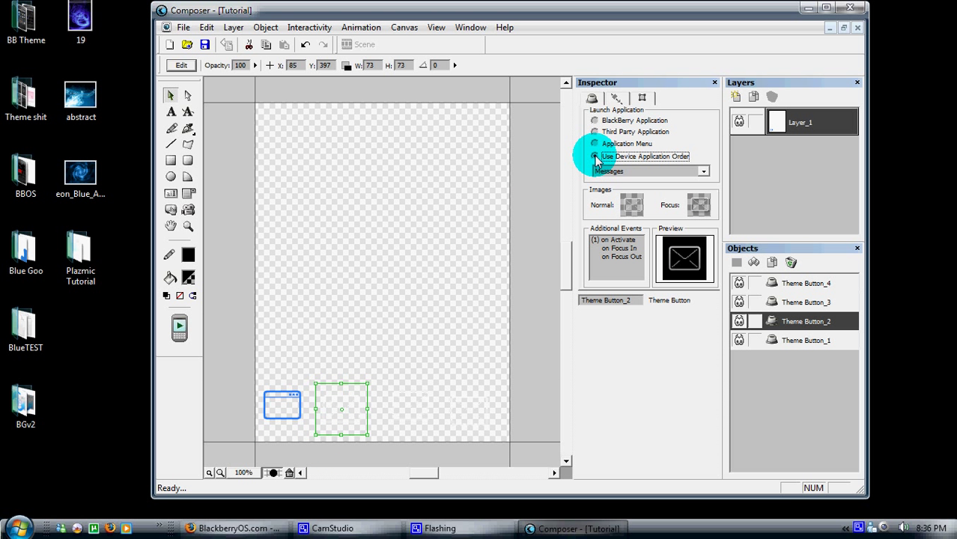
{"action": "left_click", "coordinate": [405, 397]}
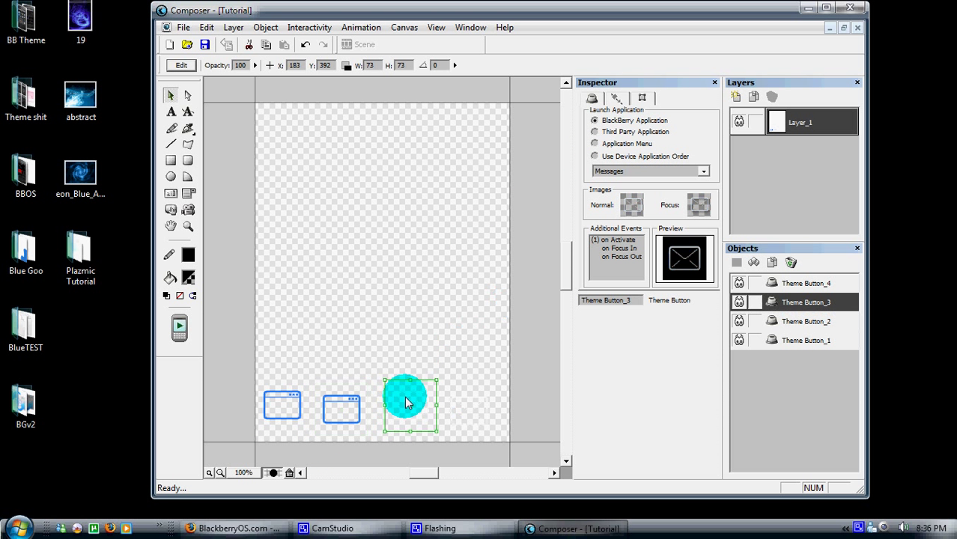
{"action": "left_click", "coordinate": [594, 157]}
{"action": "left_click", "coordinate": [469, 408]}
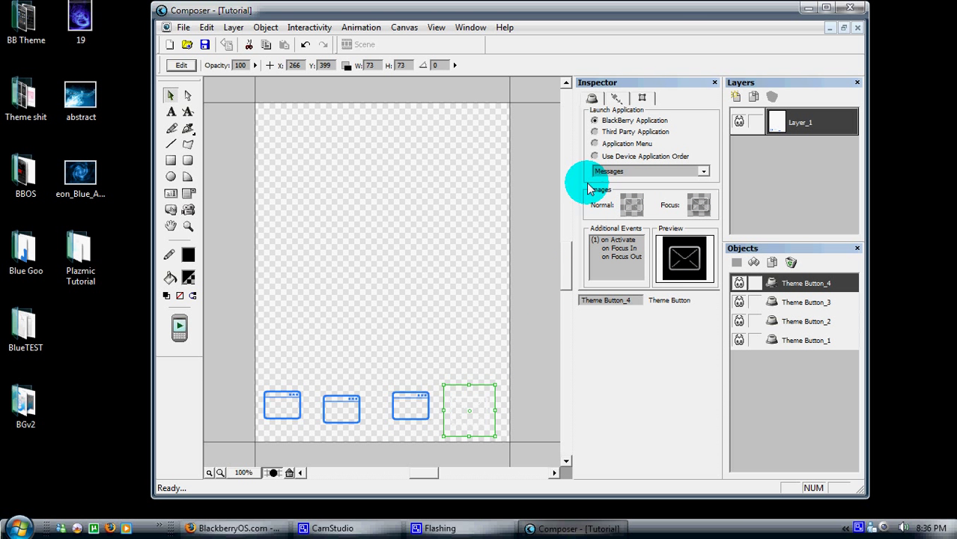
{"action": "left_click", "coordinate": [594, 157]}
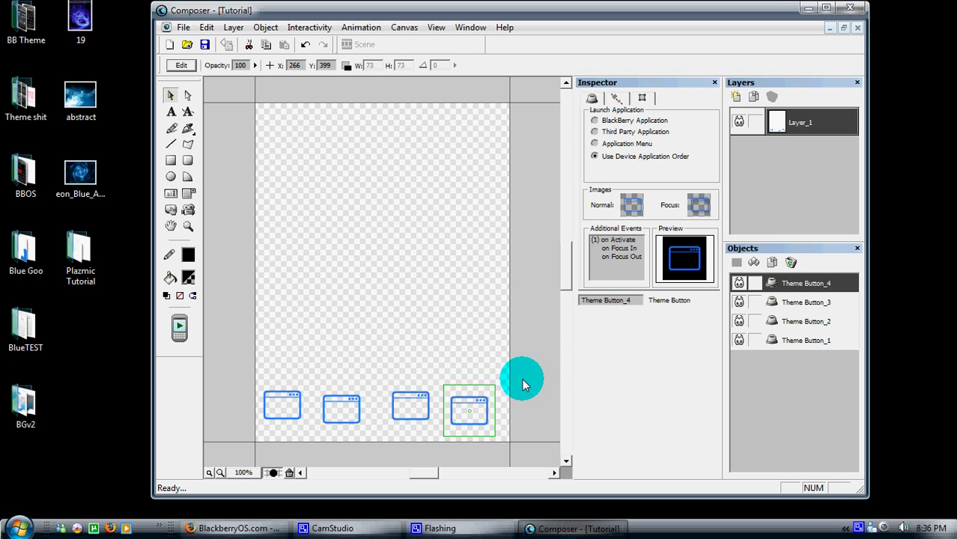
Select all four theme buttons and align their bottom edges
{"action": "left_click_drag", "start_coordinate": [523, 385], "coordinate": [238, 447]}
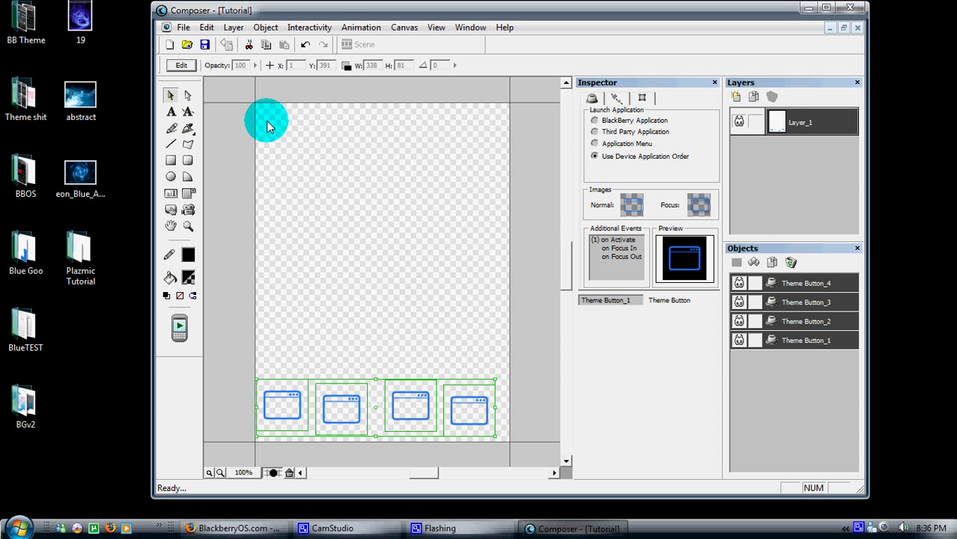
{"action": "left_click", "coordinate": [265, 28]}
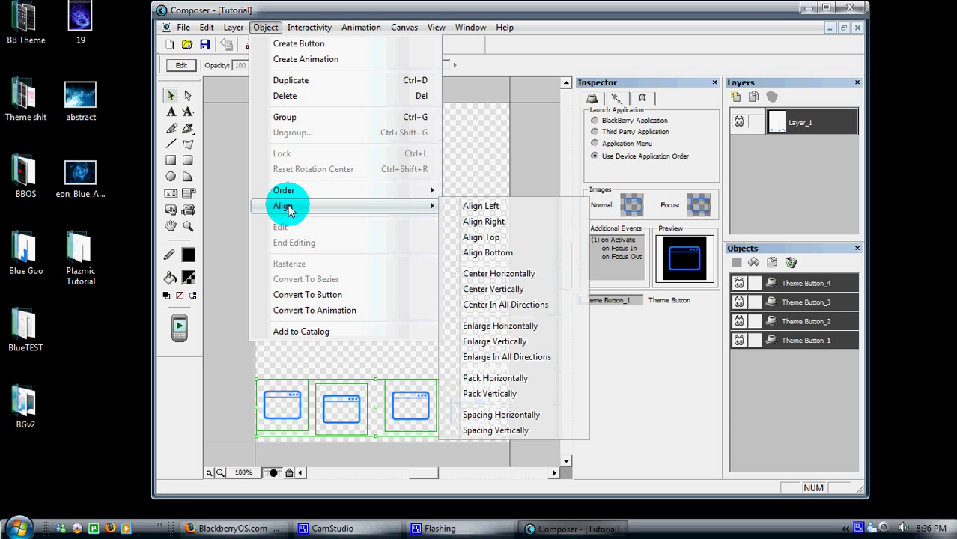
{"action": "left_click", "coordinate": [495, 252]}
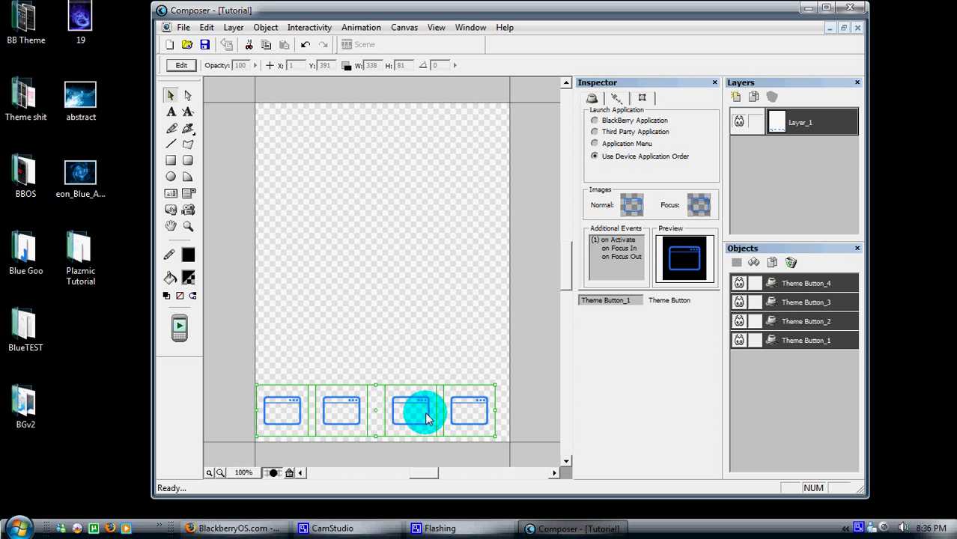
Space the buttons evenly horizontally, nudge the row slightly right, and deselect
{"action": "left_click", "coordinate": [259, 27]}
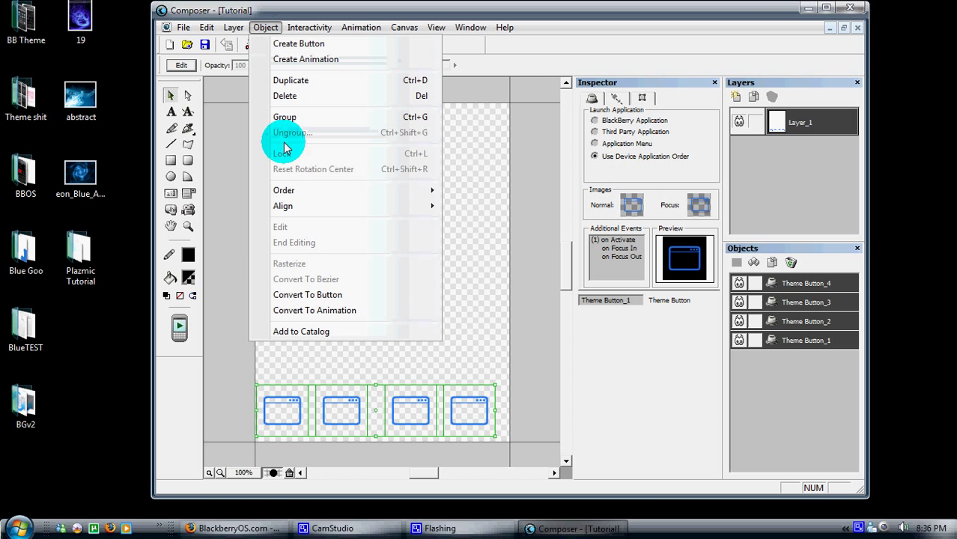
{"action": "mouse_move", "coordinate": [320, 207]}
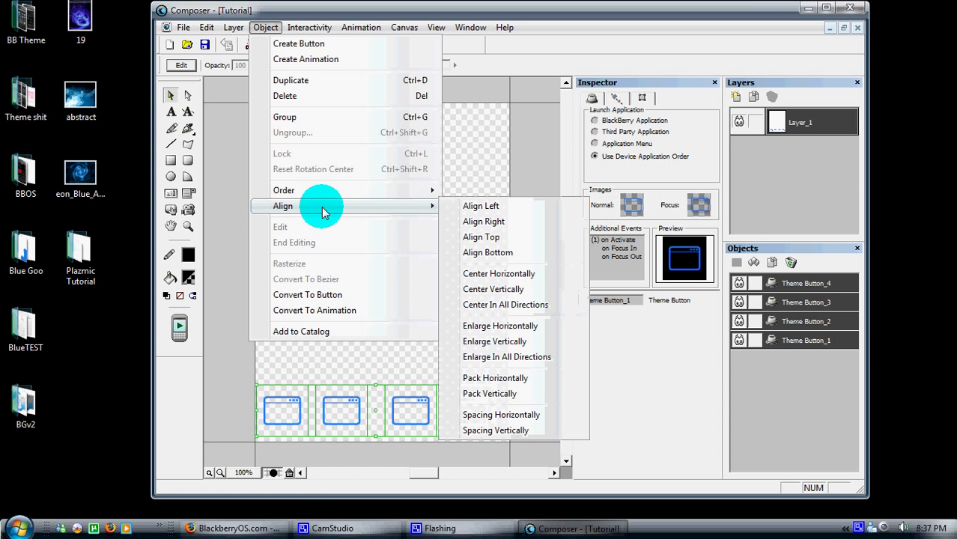
{"action": "left_click", "coordinate": [487, 423]}
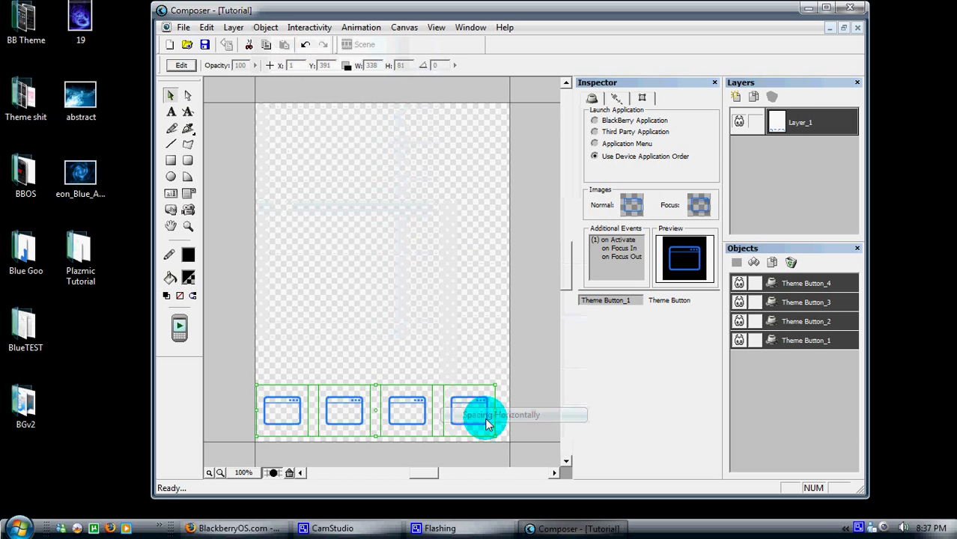
{"action": "mouse_move", "coordinate": [387, 399]}
{"action": "left_mouse_down"}
{"action": "mouse_move", "coordinate": [386, 387]}
{"action": "mouse_move", "coordinate": [397, 395]}
{"action": "left_mouse_up"}
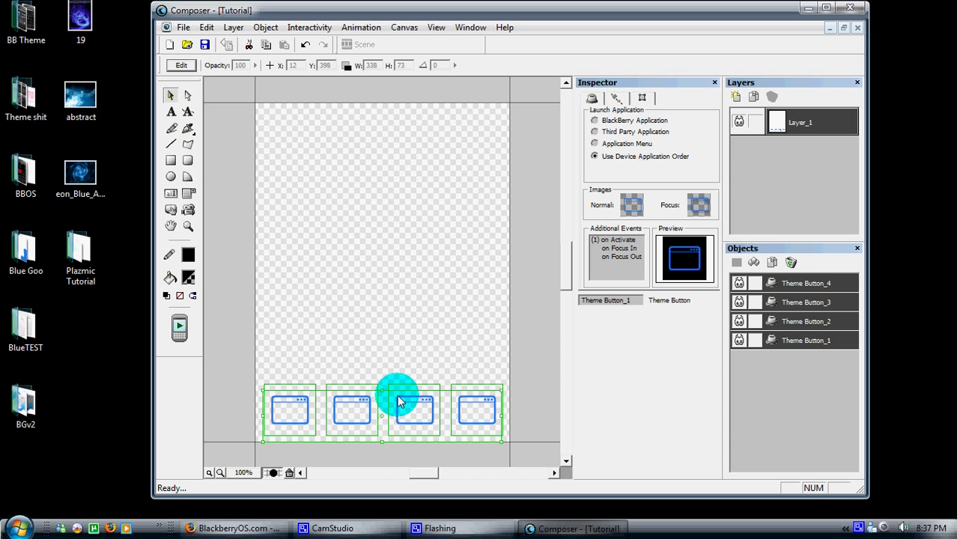
{"action": "left_click", "coordinate": [513, 357]}
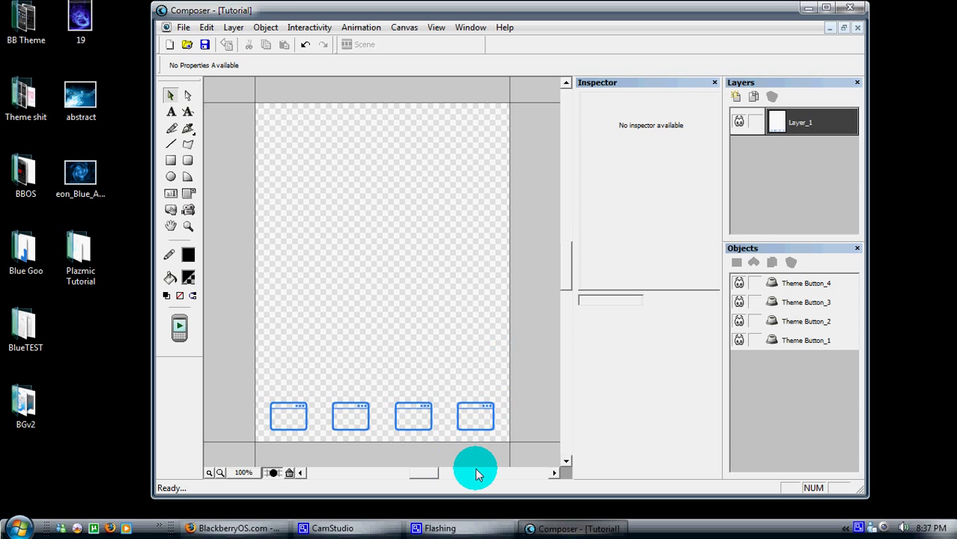
{"action": "mouse_move", "coordinate": [517, 529]}
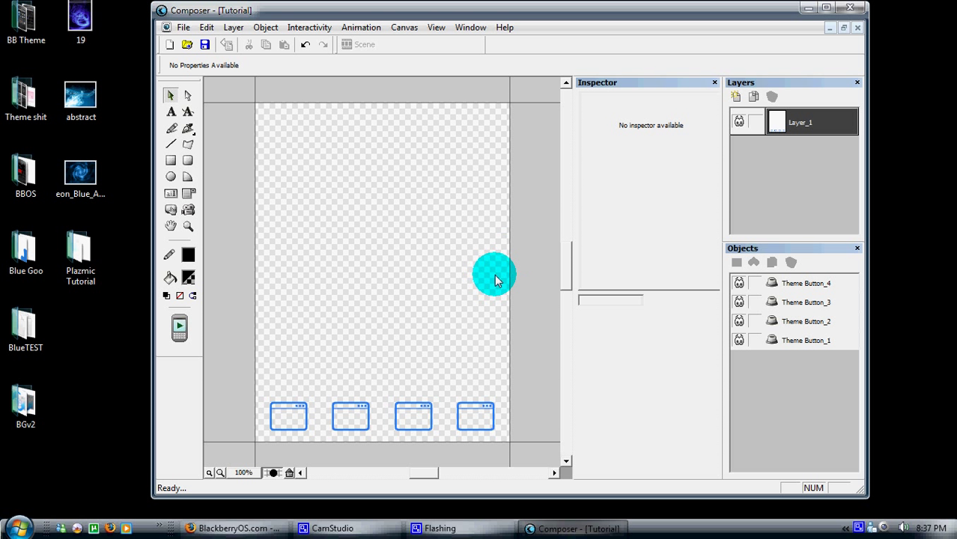
{"action": "left_click", "coordinate": [183, 29]}
Import the 'background dock' image and drag it to the canvas bottom at Y 358
{"action": "mouse_move", "coordinate": [196, 166]}
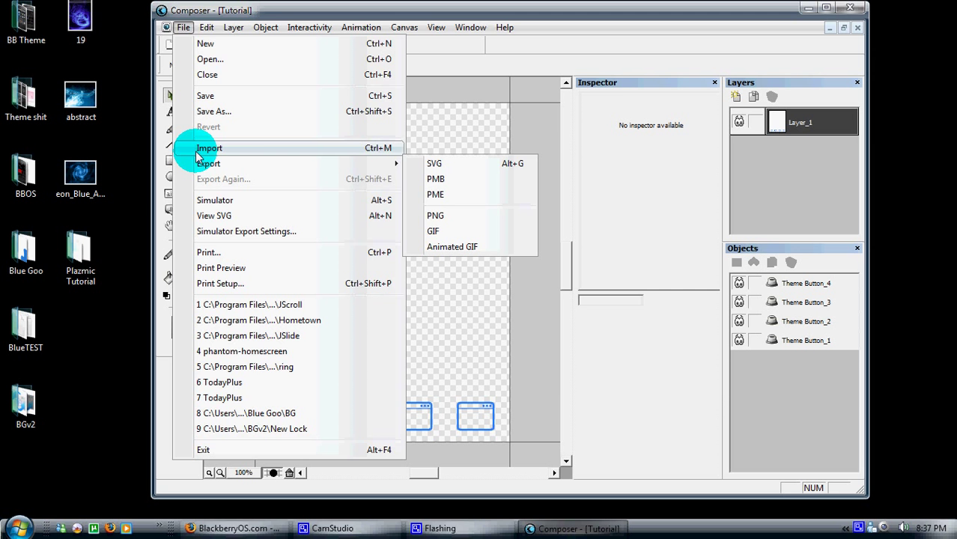
{"action": "left_click", "coordinate": [200, 148]}
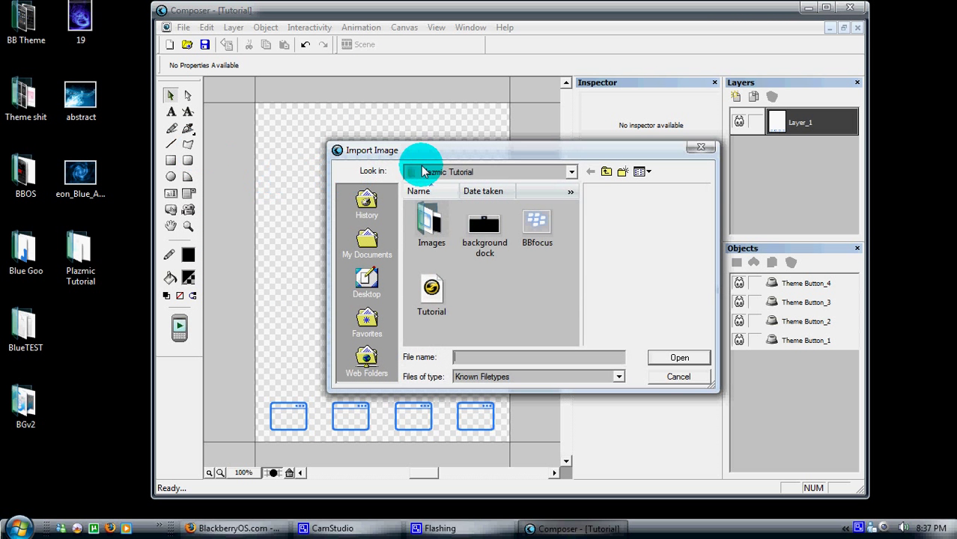
{"action": "left_click_drag", "start_coordinate": [506, 151], "coordinate": [504, 138]}
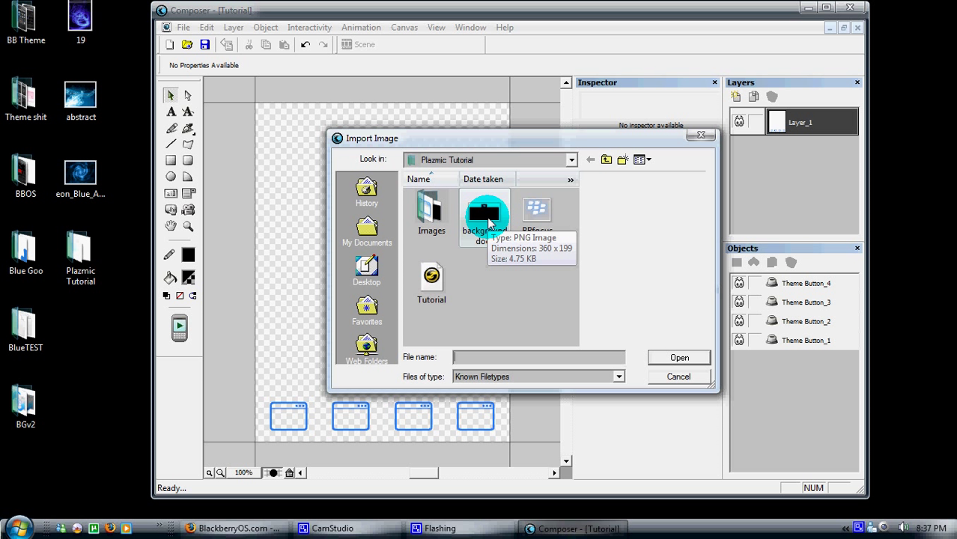
{"action": "left_click", "coordinate": [483, 219]}
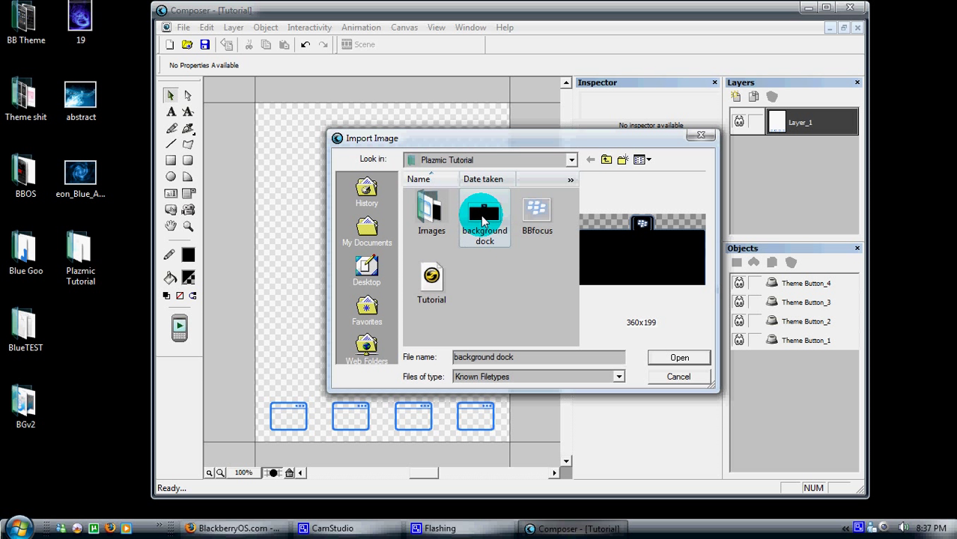
{"action": "left_click", "coordinate": [680, 358]}
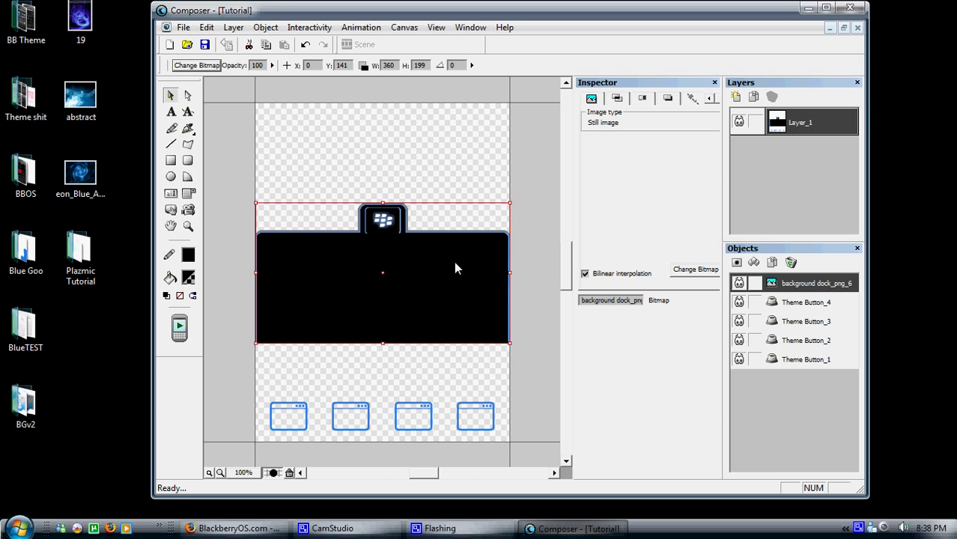
{"action": "left_click_drag", "start_coordinate": [455, 268], "coordinate": [453, 417]}
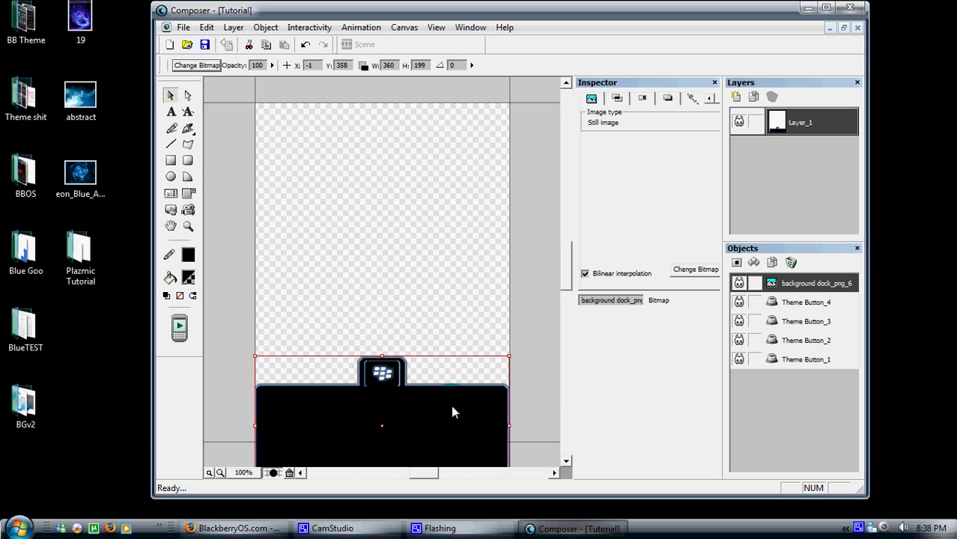
{"action": "right_click", "coordinate": [452, 406]}
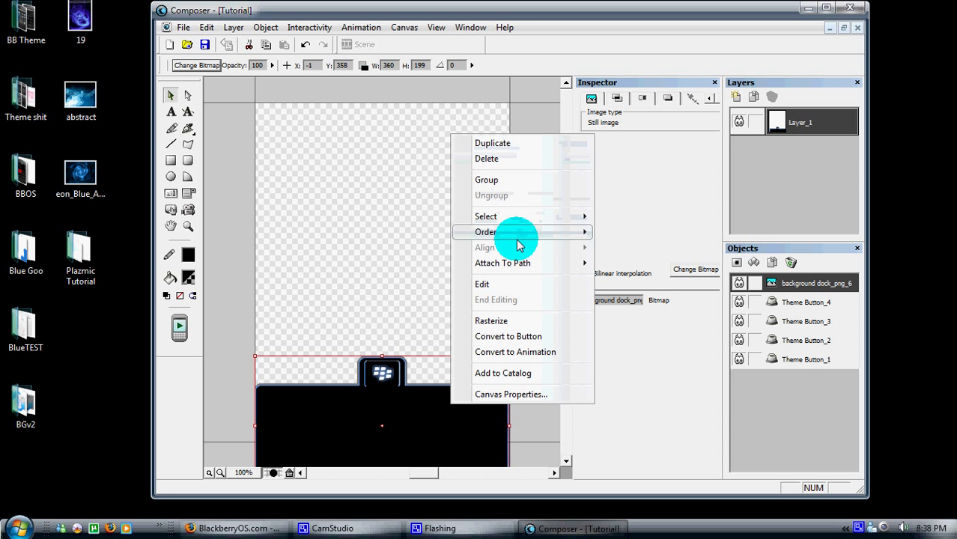
Send the dock image to the back behind the four buttons, then deselect it
{"action": "mouse_move", "coordinate": [521, 236]}
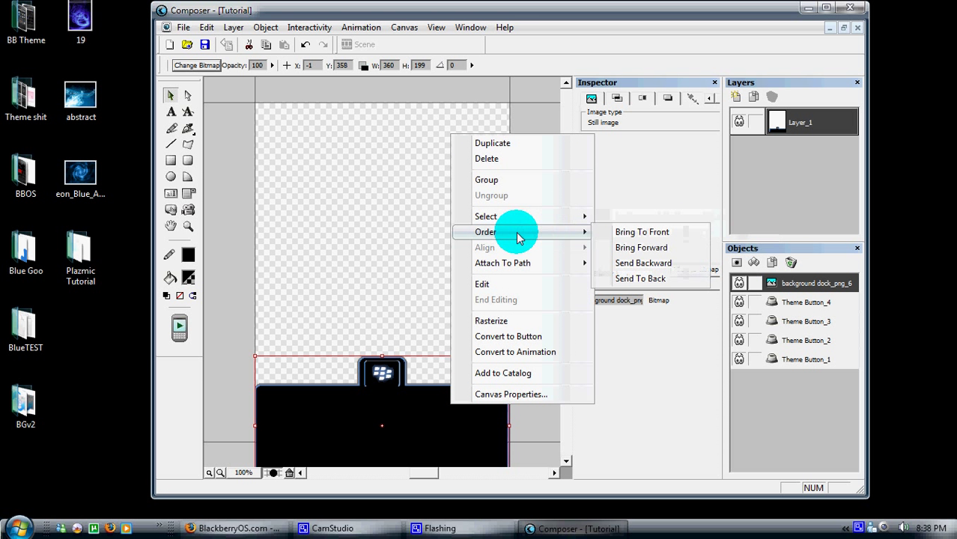
{"action": "left_click", "coordinate": [620, 279]}
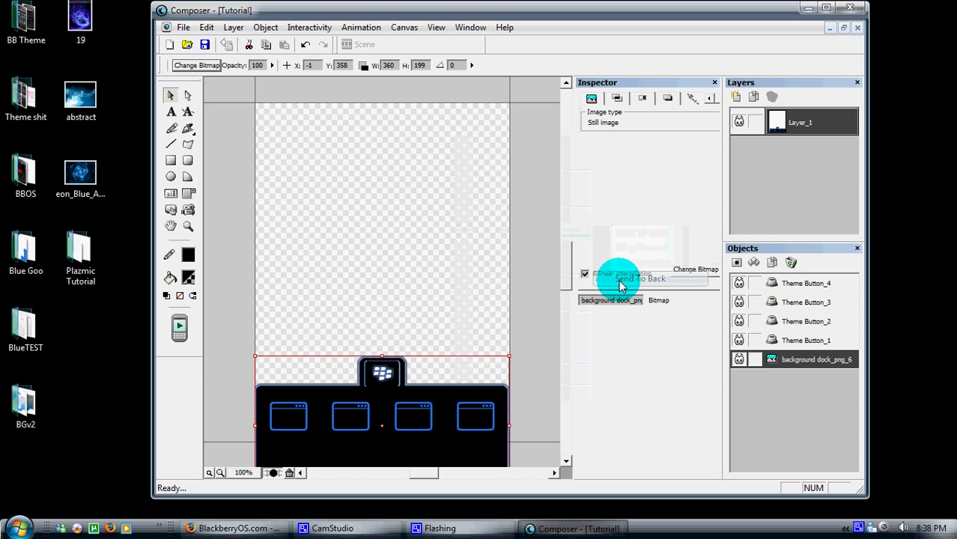
{"action": "left_click", "coordinate": [529, 364]}
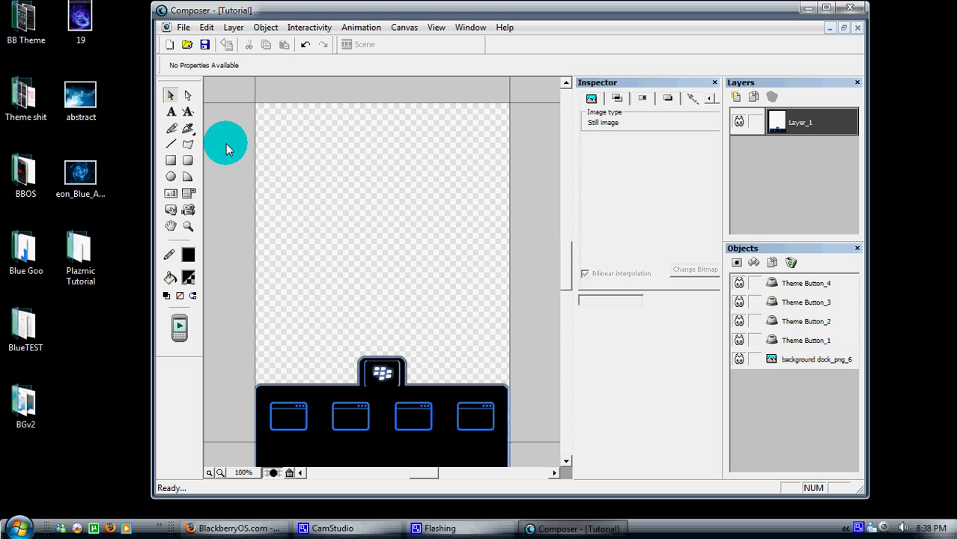
Draw a 358×322 rectangle over the upper canvas and set its opacity to 0
{"action": "left_click", "coordinate": [171, 167]}
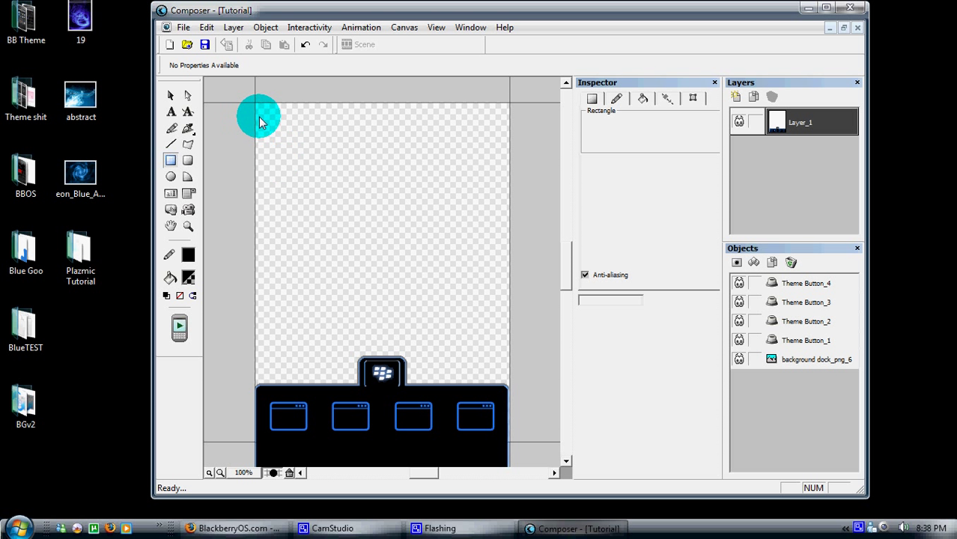
{"action": "left_click_drag", "start_coordinate": [257, 128], "coordinate": [508, 357]}
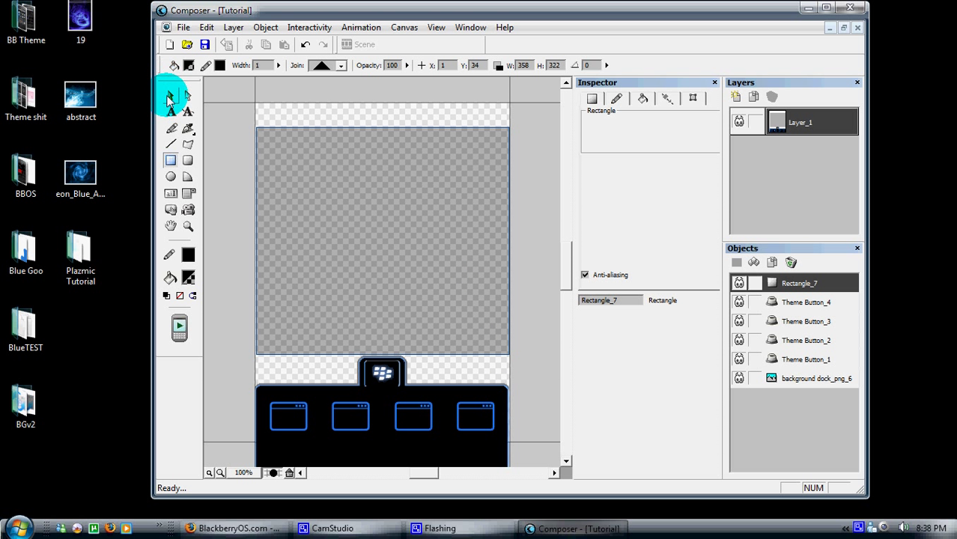
{"action": "left_click", "coordinate": [170, 98]}
{"action": "left_click", "coordinate": [379, 234]}
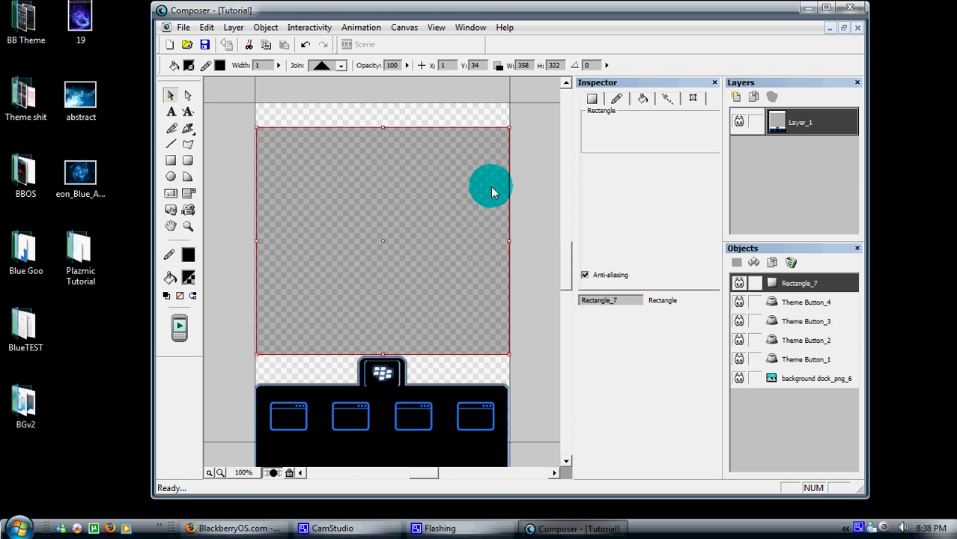
{"action": "left_click", "coordinate": [694, 101]}
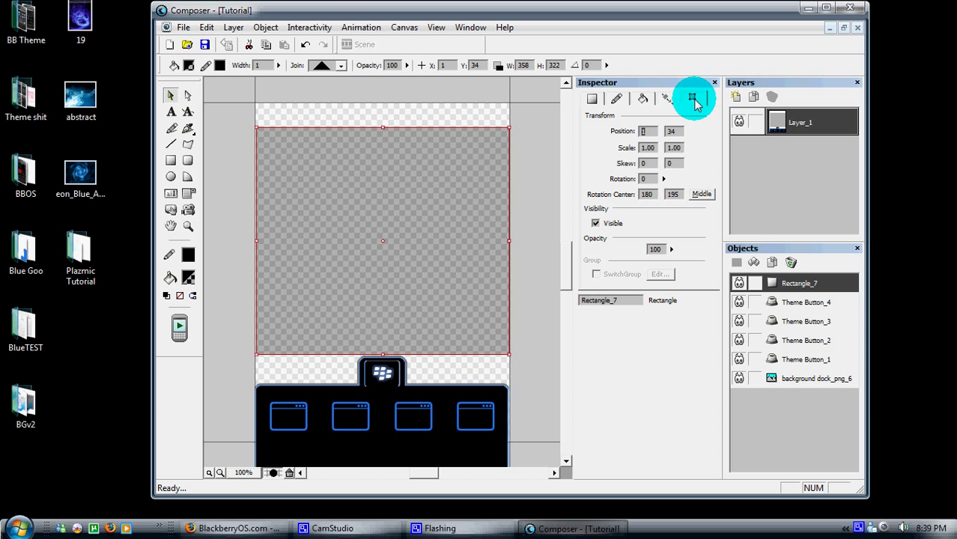
{"action": "left_click", "coordinate": [672, 252]}
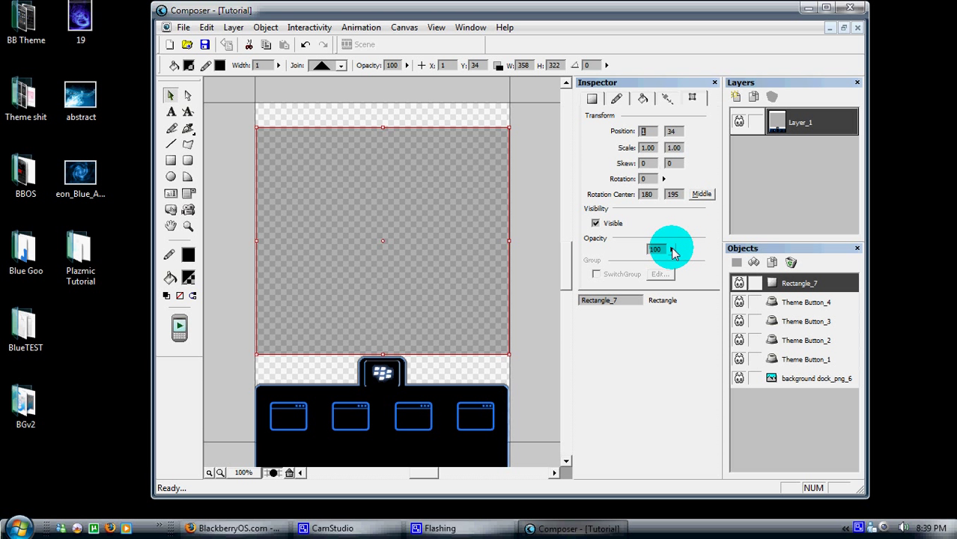
{"action": "left_click_drag", "start_coordinate": [673, 251], "coordinate": [681, 284]}
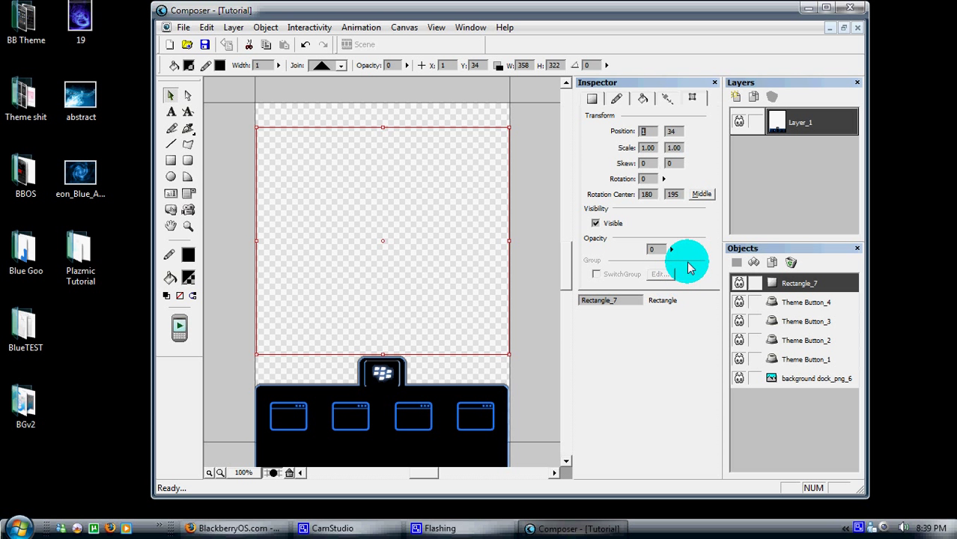
Convert the invisible rectangle to a button and select Rectangle_7_Button in the Objects panel
{"action": "right_click", "coordinate": [427, 208]}
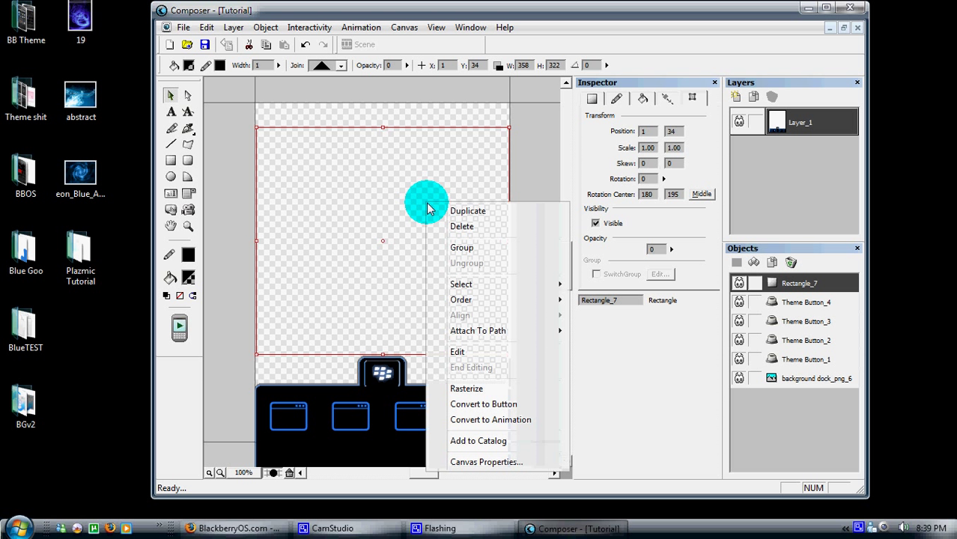
{"action": "left_click", "coordinate": [463, 408]}
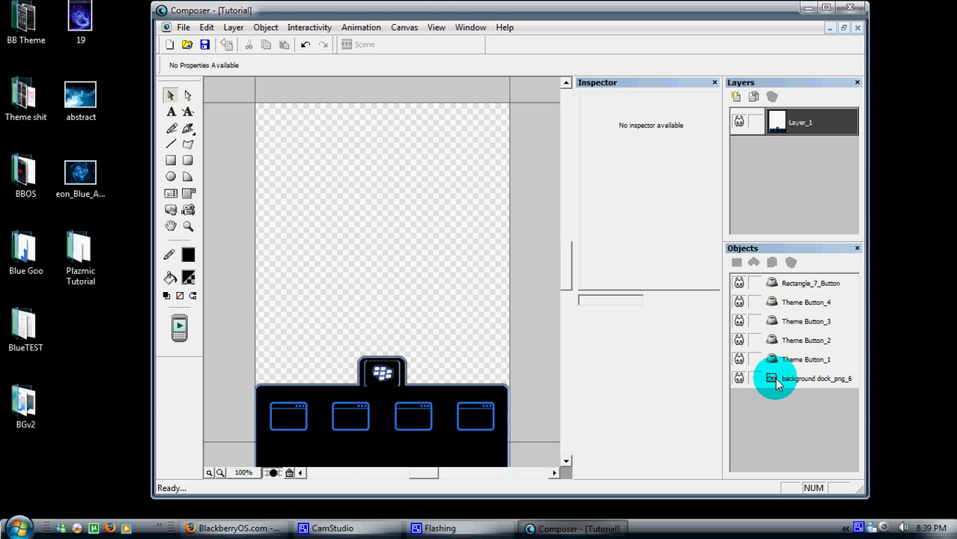
{"action": "left_click", "coordinate": [799, 288]}
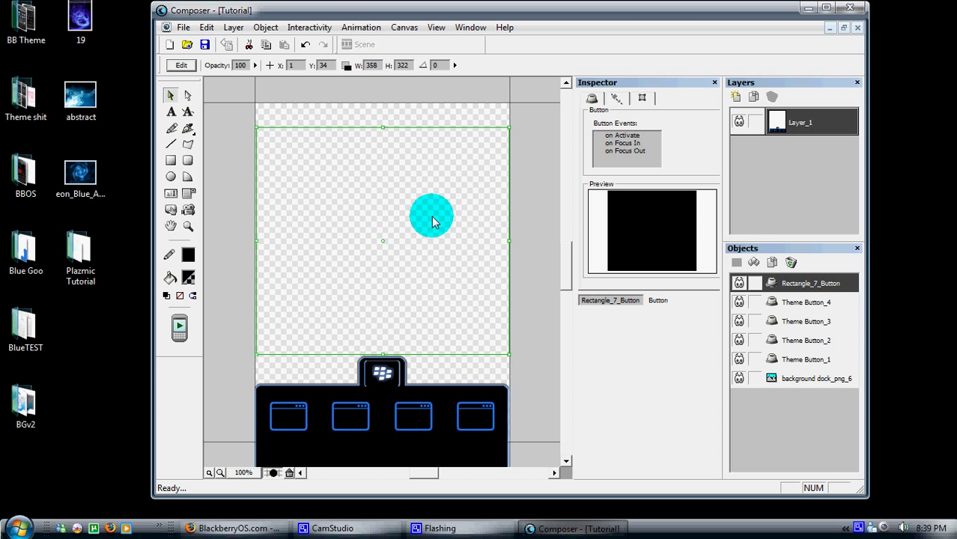
Give Rectangle_7_Button's on Activate event a Launch Application action that opens the Application Menu
{"action": "double_click", "coordinate": [626, 135]}
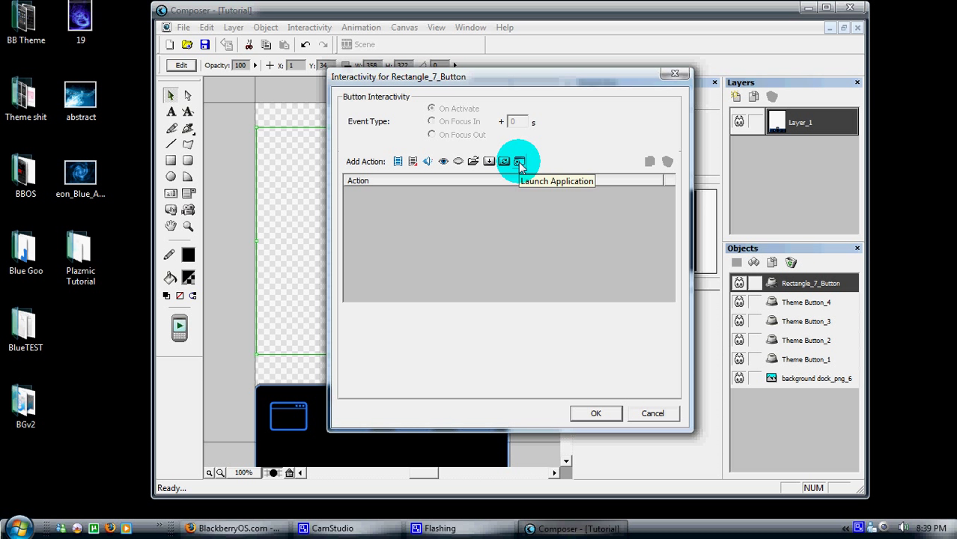
{"action": "left_click", "coordinate": [520, 162]}
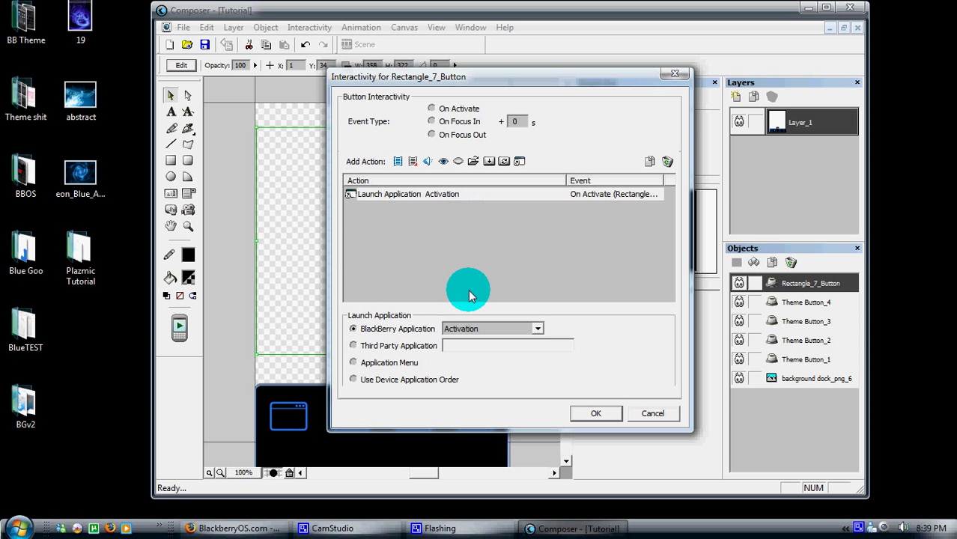
{"action": "left_click", "coordinate": [353, 363]}
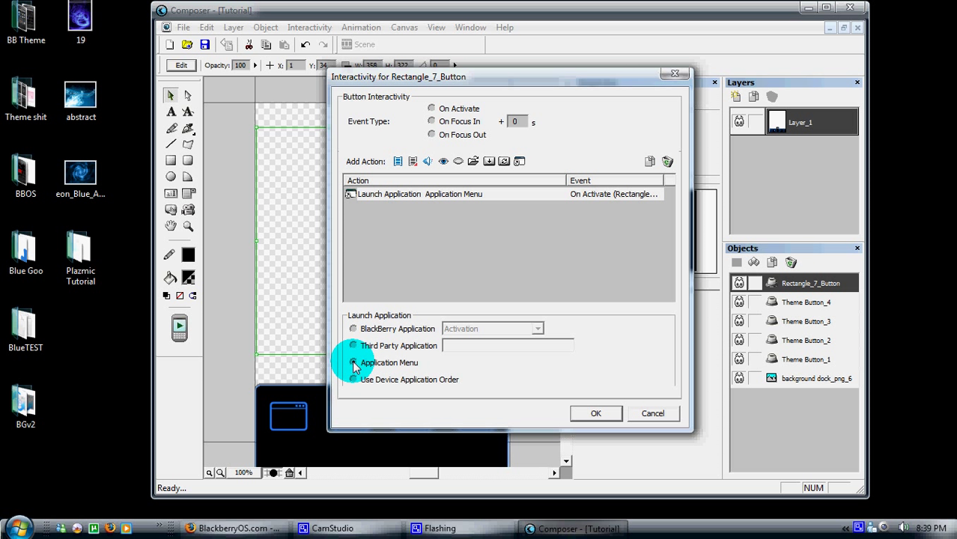
{"action": "left_click", "coordinate": [586, 416]}
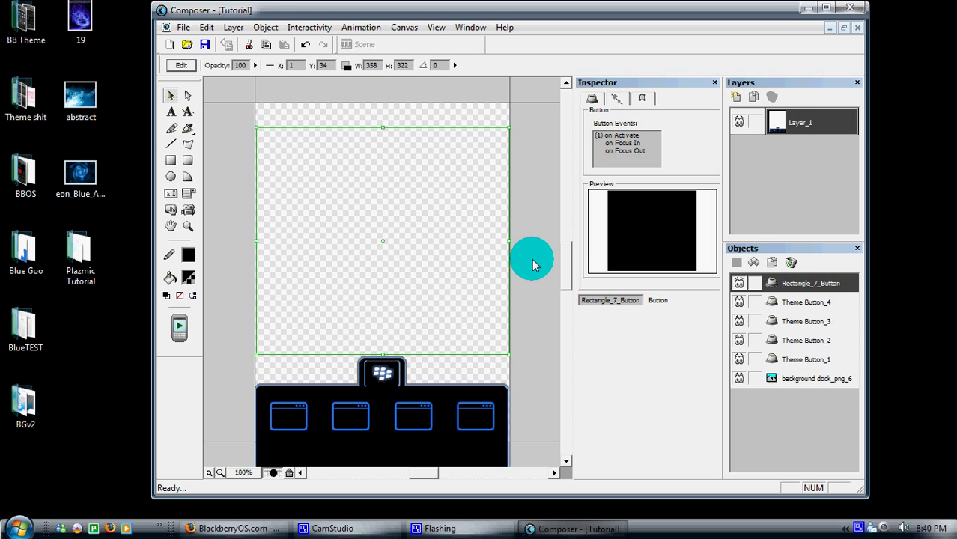
{"action": "left_click", "coordinate": [533, 265]}
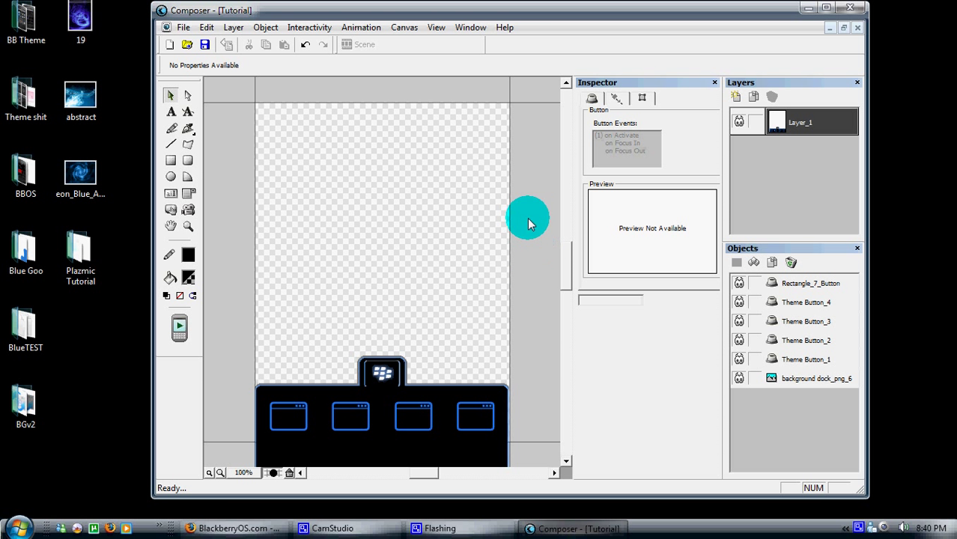
Export the theme via File > Export > SVG as Tutorial, overwriting the existing Tutorial.svg
{"action": "left_click", "coordinate": [182, 30]}
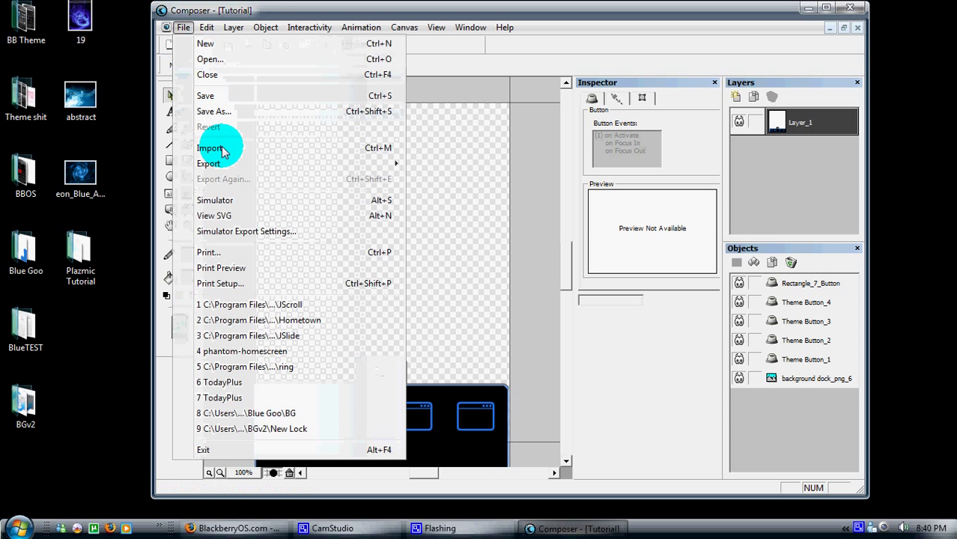
{"action": "mouse_move", "coordinate": [225, 170]}
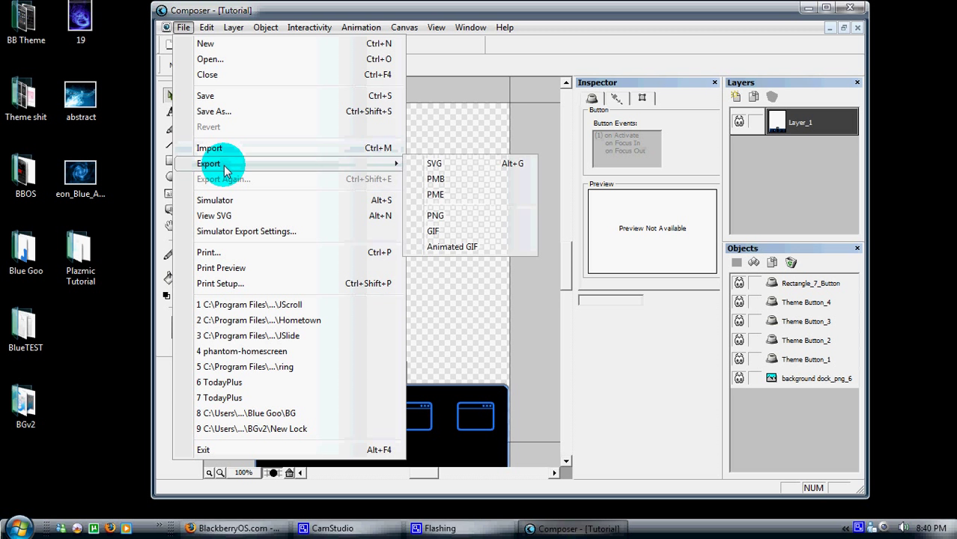
{"action": "left_click", "coordinate": [457, 168]}
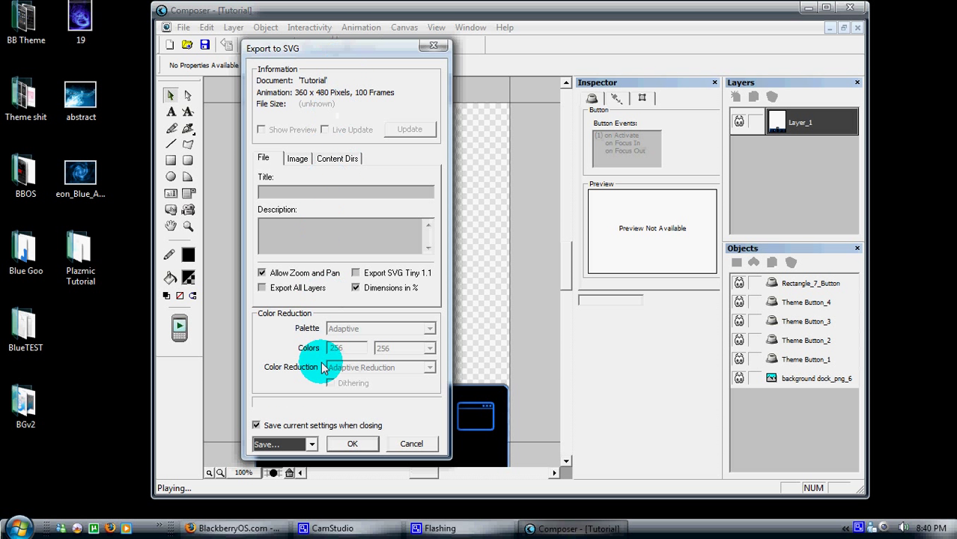
{"action": "left_click", "coordinate": [352, 442]}
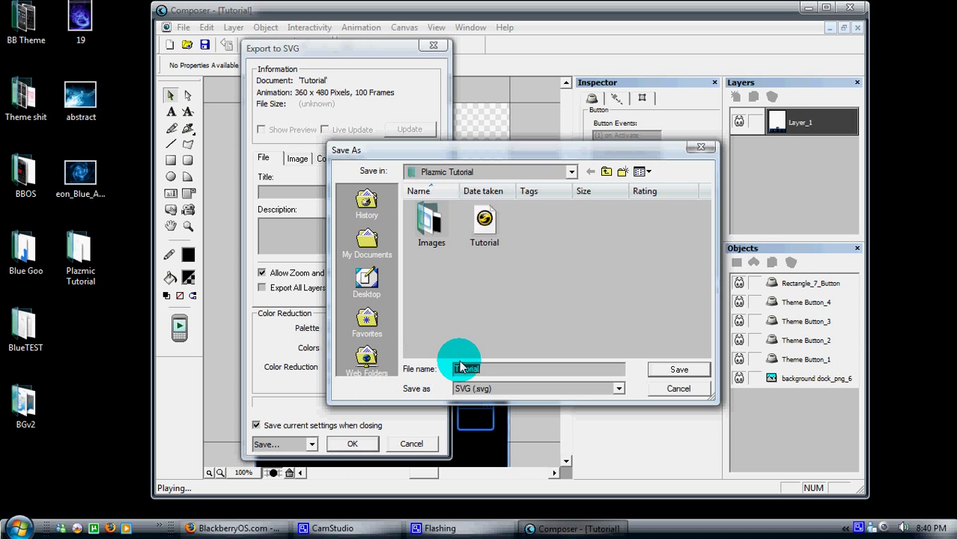
{"action": "left_click", "coordinate": [523, 375]}
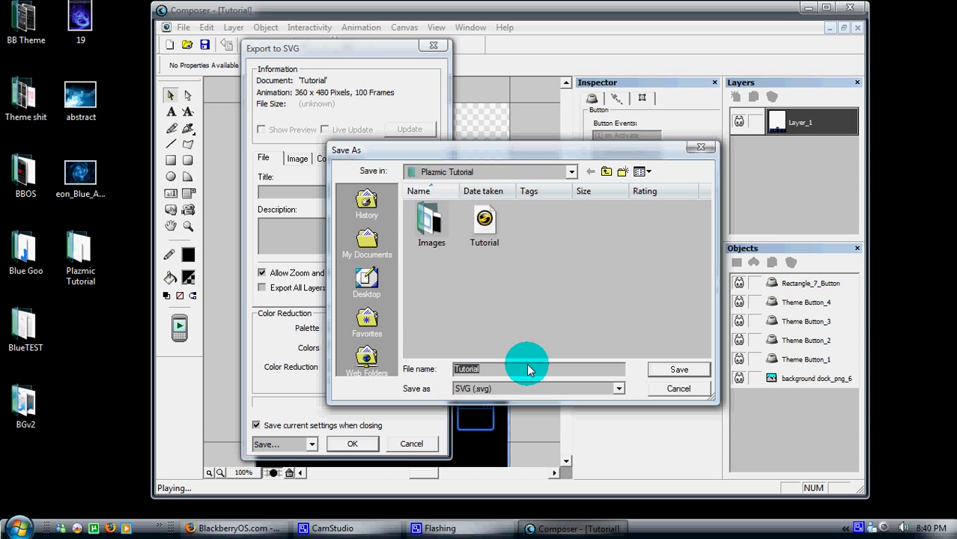
{"action": "key", "text": "Return"}
{"action": "key", "text": "Return"}
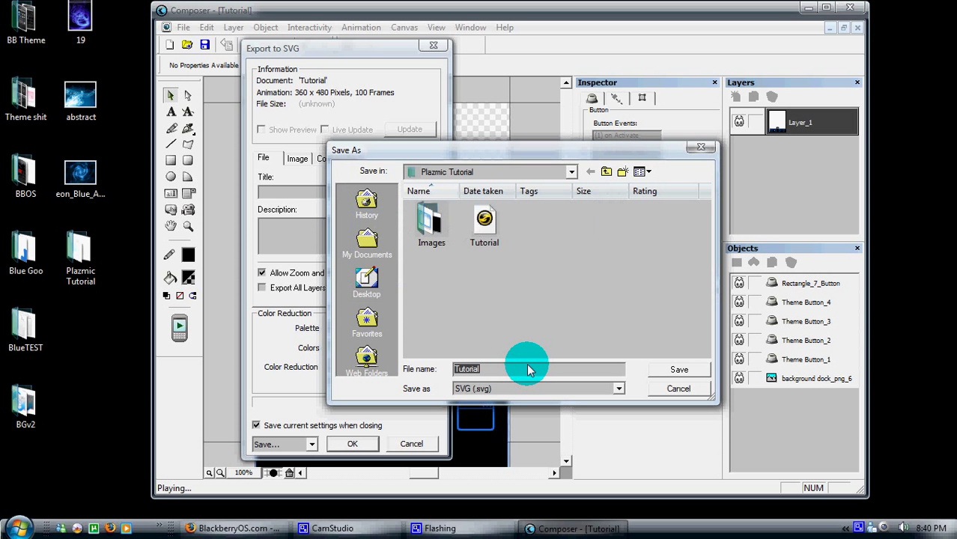
{"action": "left_click", "coordinate": [668, 369]}
{"action": "left_click", "coordinate": [526, 268]}
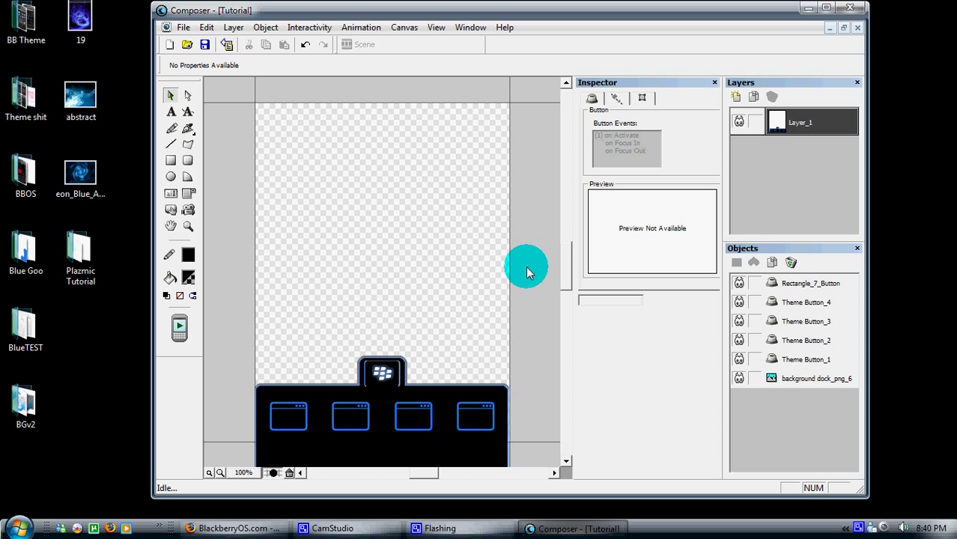
{"action": "double_click", "coordinate": [81, 257]}
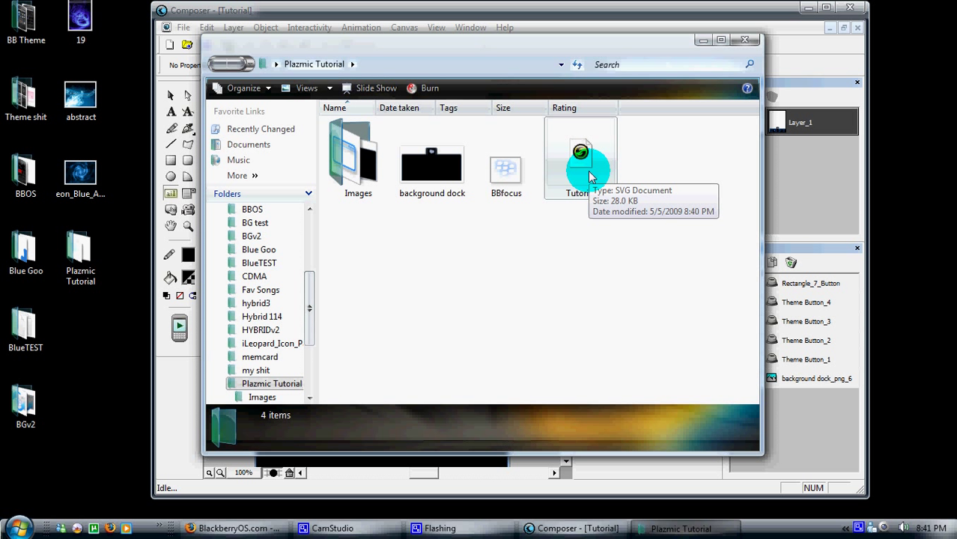
{"action": "left_click", "coordinate": [745, 41]}
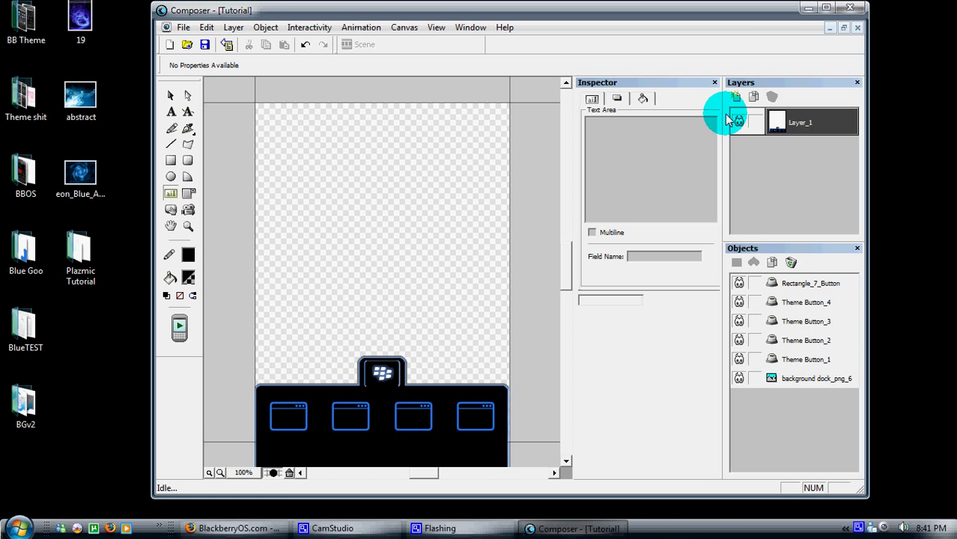